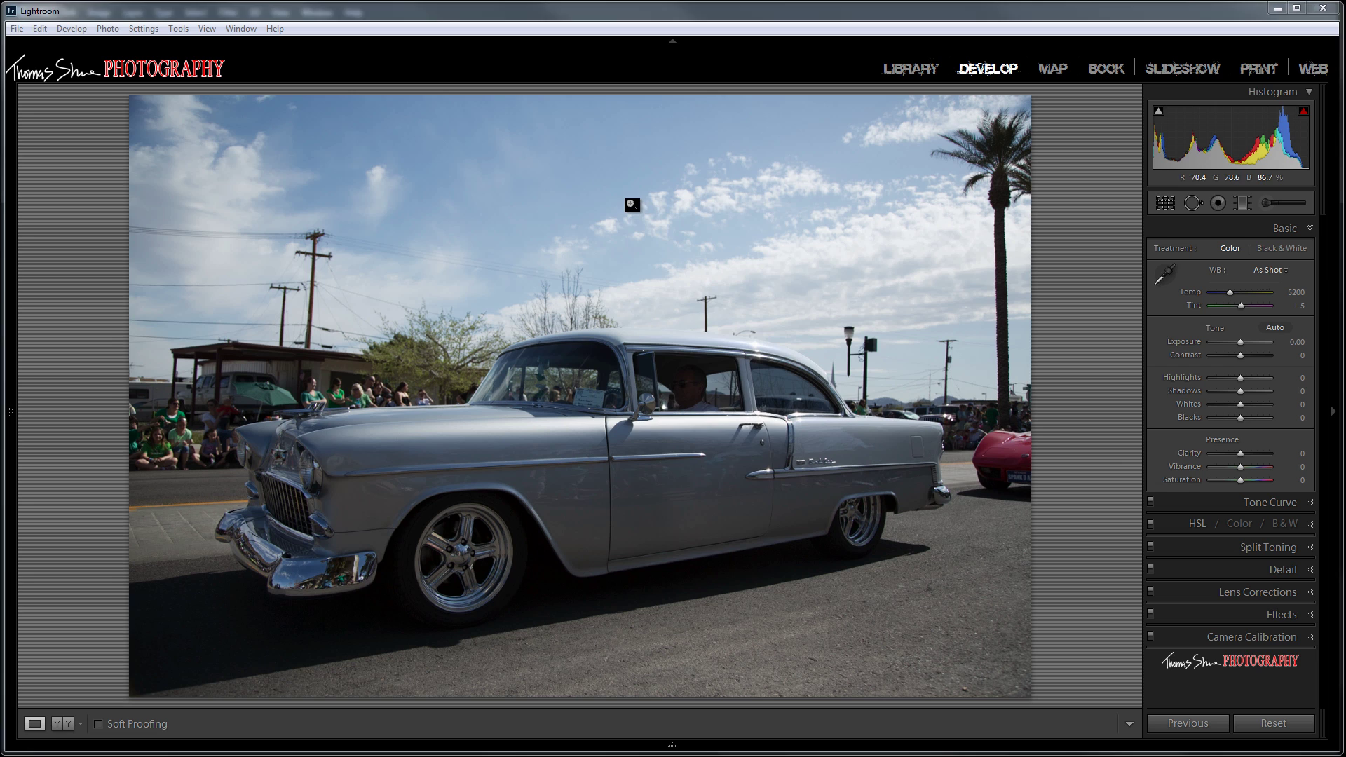
# Open the silver car photo from Lightroom as a Smart Object in Photoshop.
pyautogui.rightClick(630, 204)
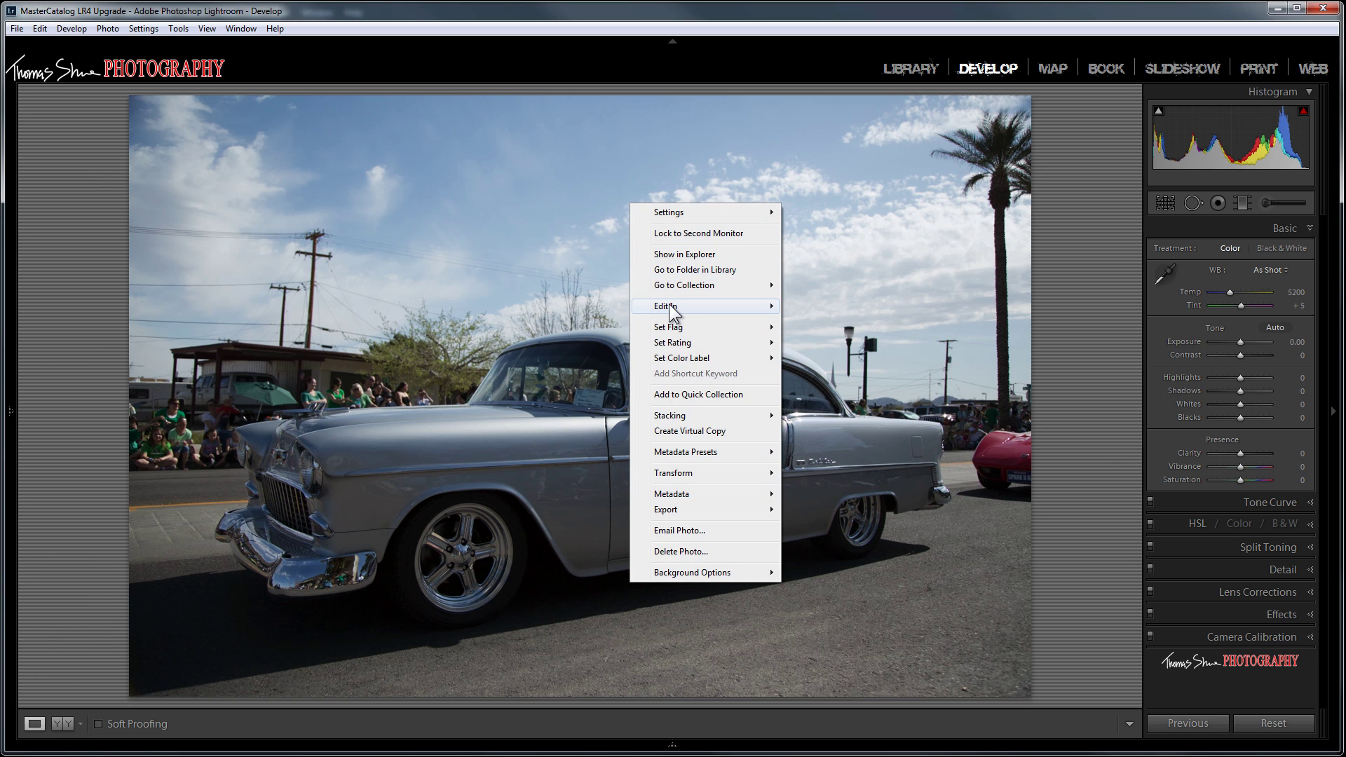
pyautogui.moveTo(669, 309)
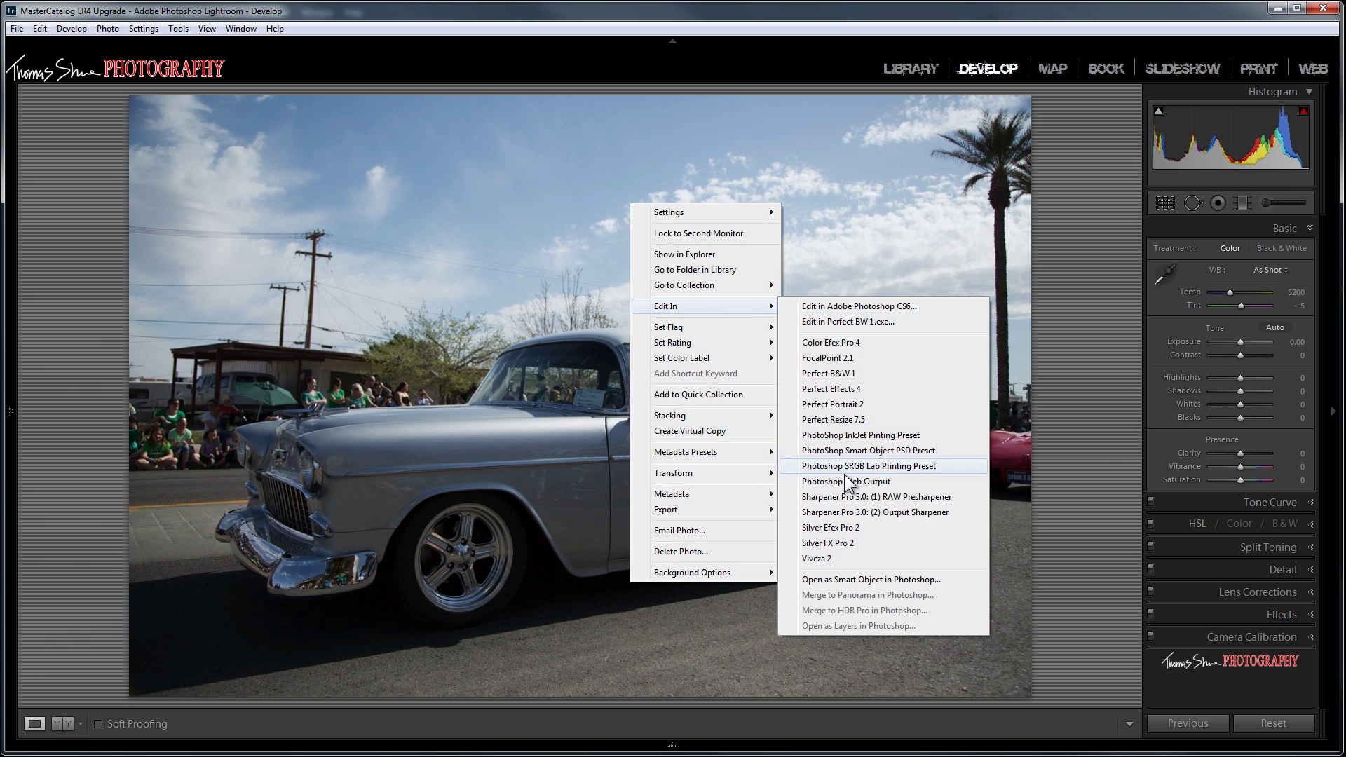
pyautogui.click(864, 581)
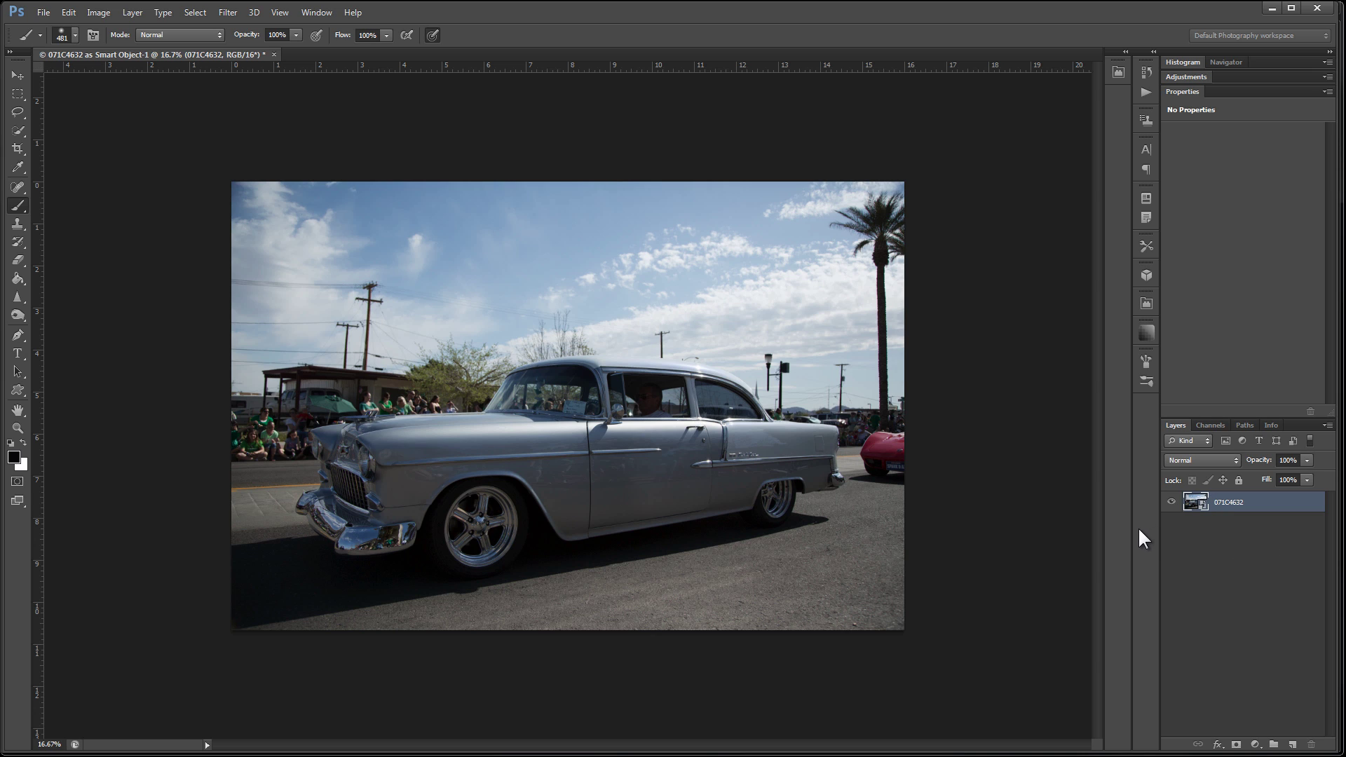
# Adjust the 071C4632 smart object in Camera Raw with Clarity +91, Vibrance +31, Blacks -6 and Shadows +21.
pyautogui.doubleClick(1197, 502)
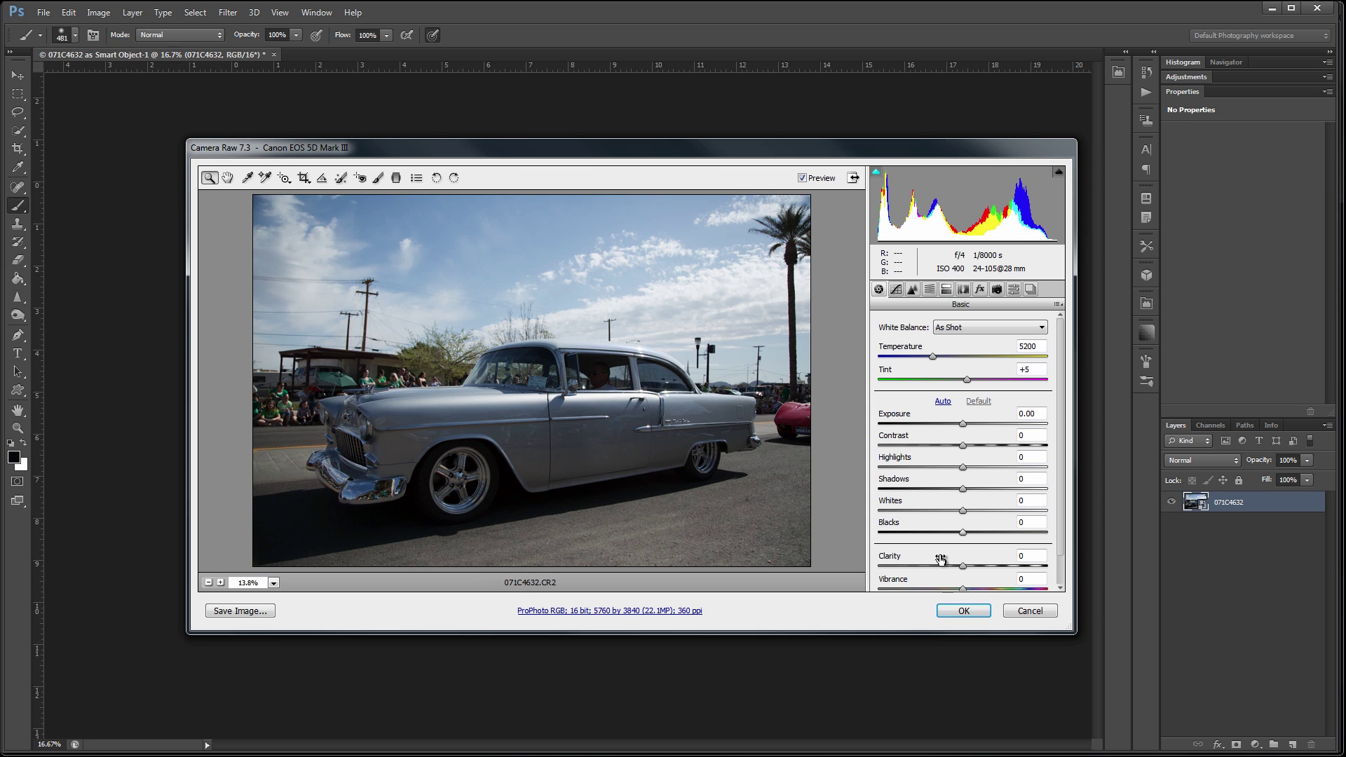
pyautogui.moveTo(963, 565); pyautogui.dragTo(1043, 576)
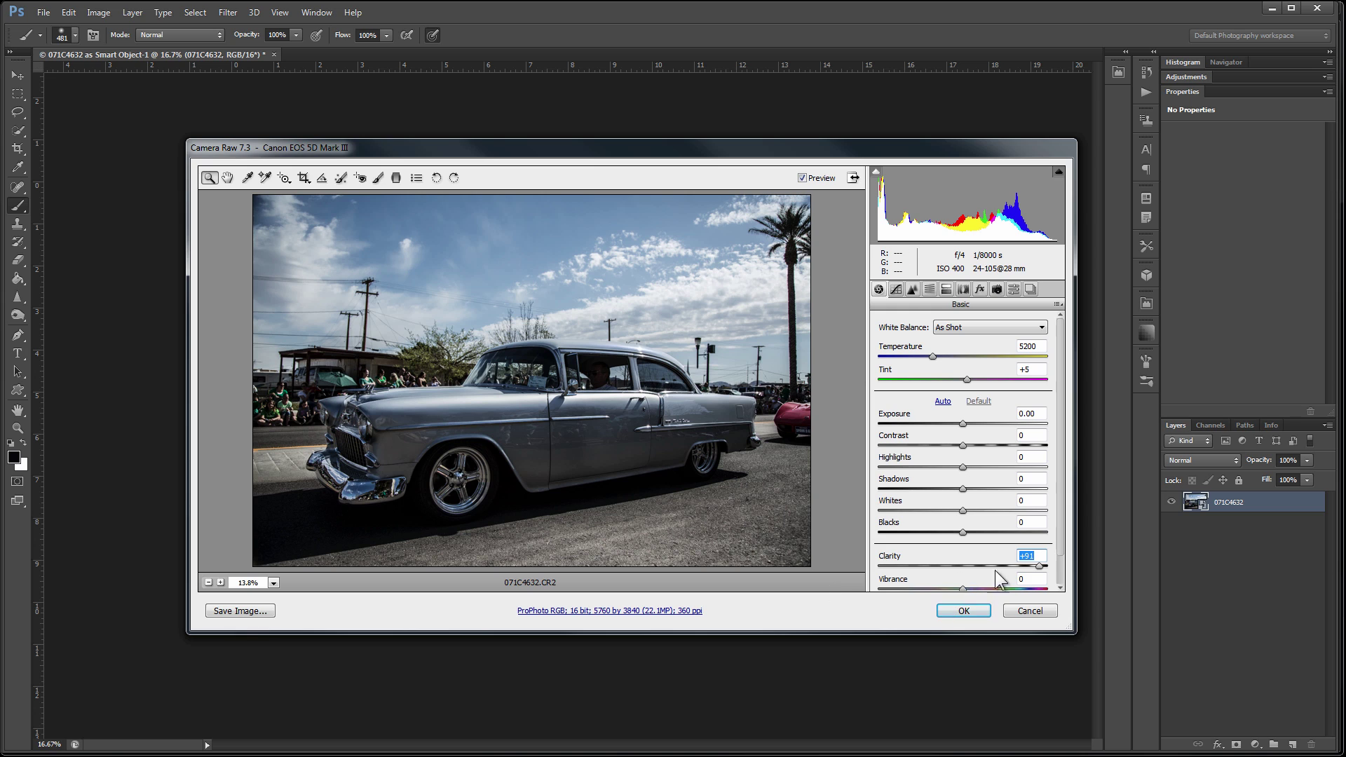
pyautogui.click(963, 590)
pyautogui.moveTo(962, 590); pyautogui.dragTo(987, 587)
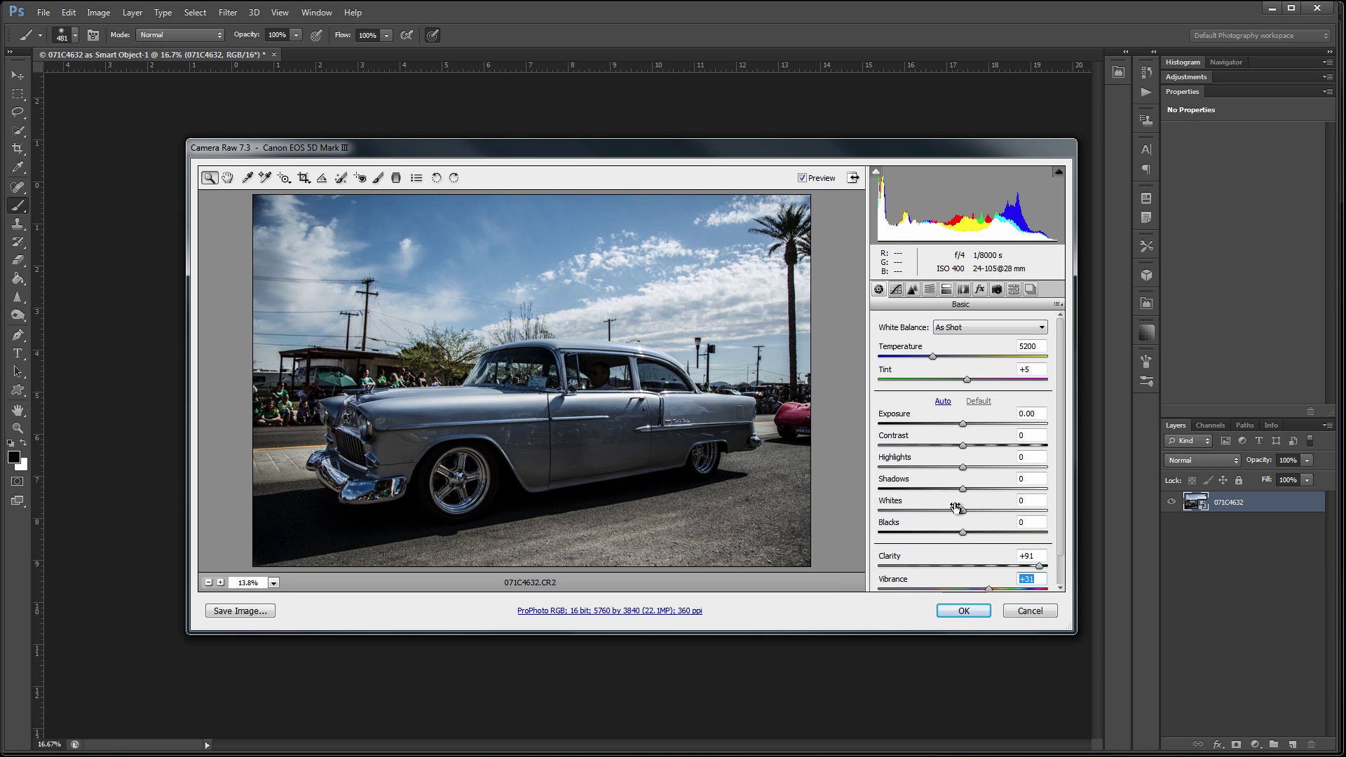
pyautogui.moveTo(962, 532); pyautogui.dragTo(961, 537)
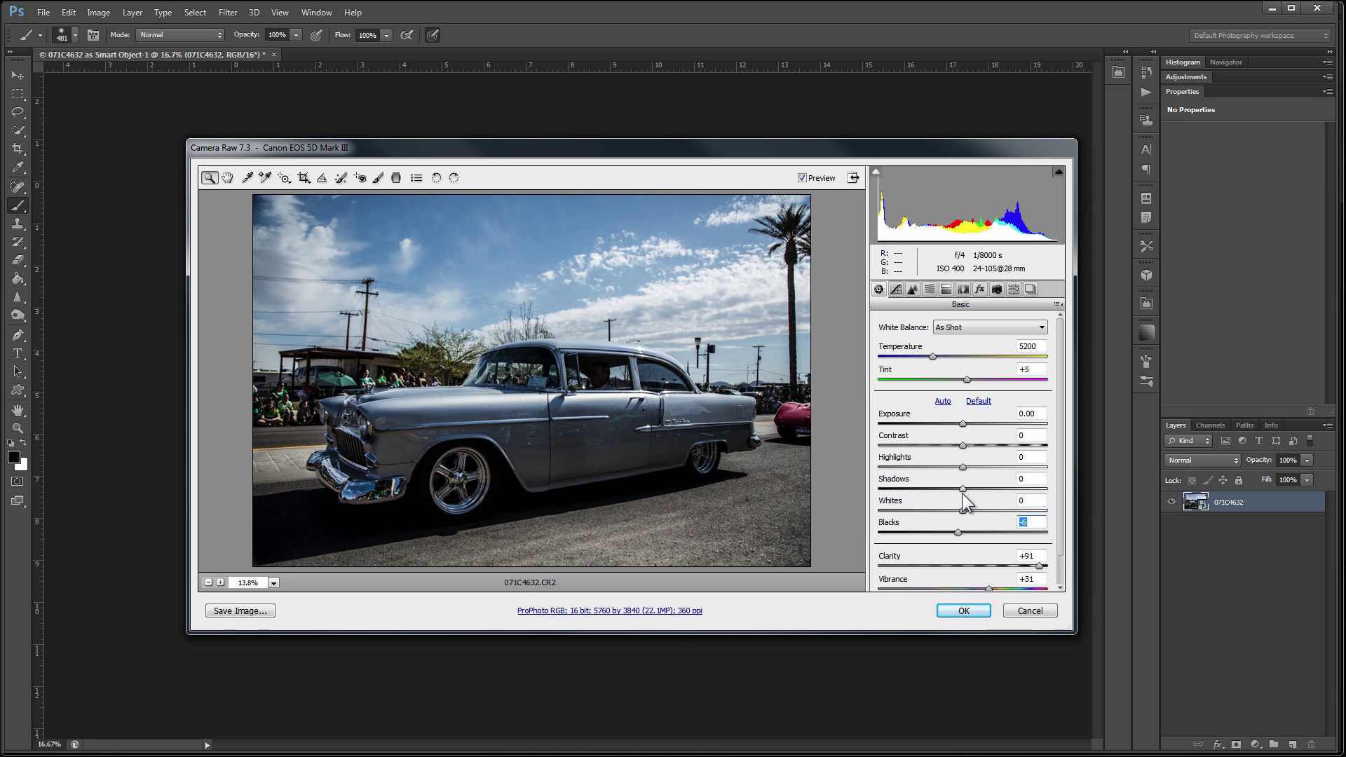
pyautogui.moveTo(963, 491); pyautogui.dragTo(984, 498)
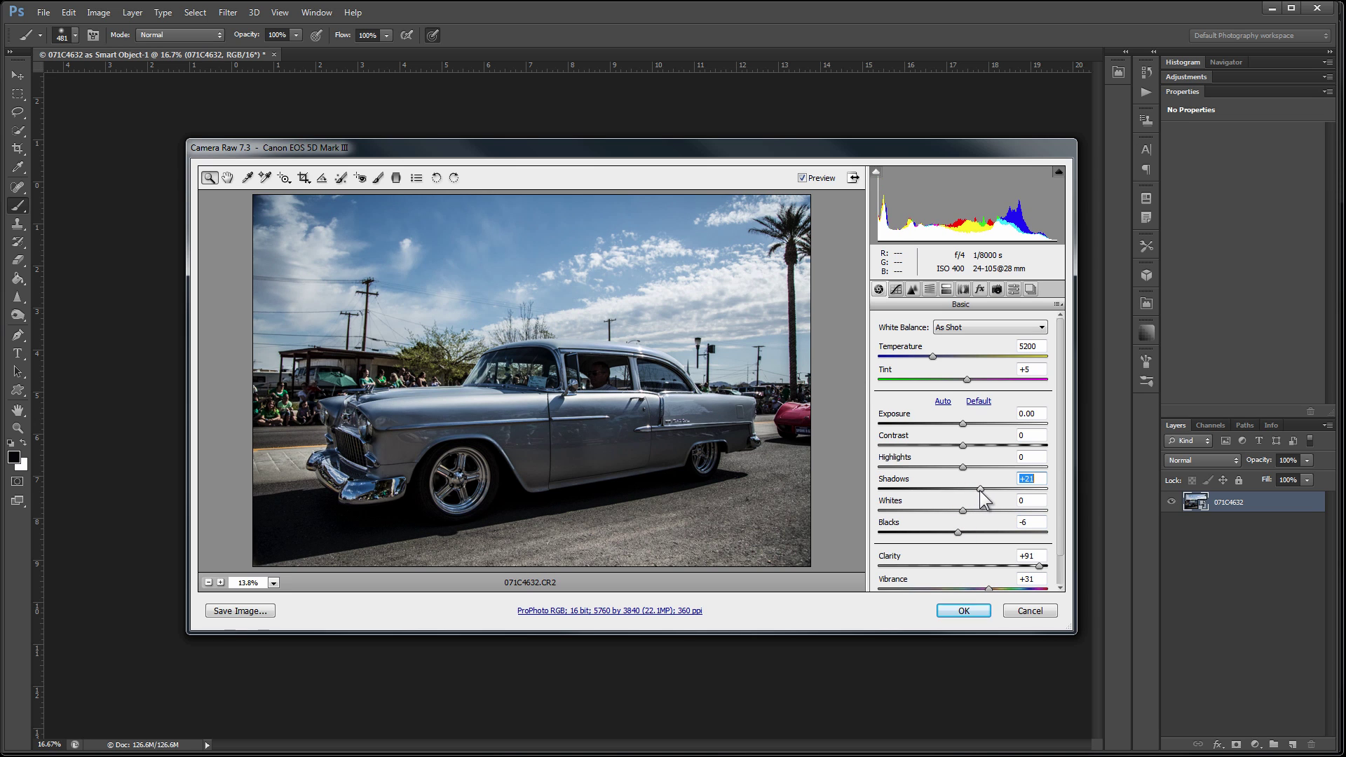
pyautogui.click(964, 611)
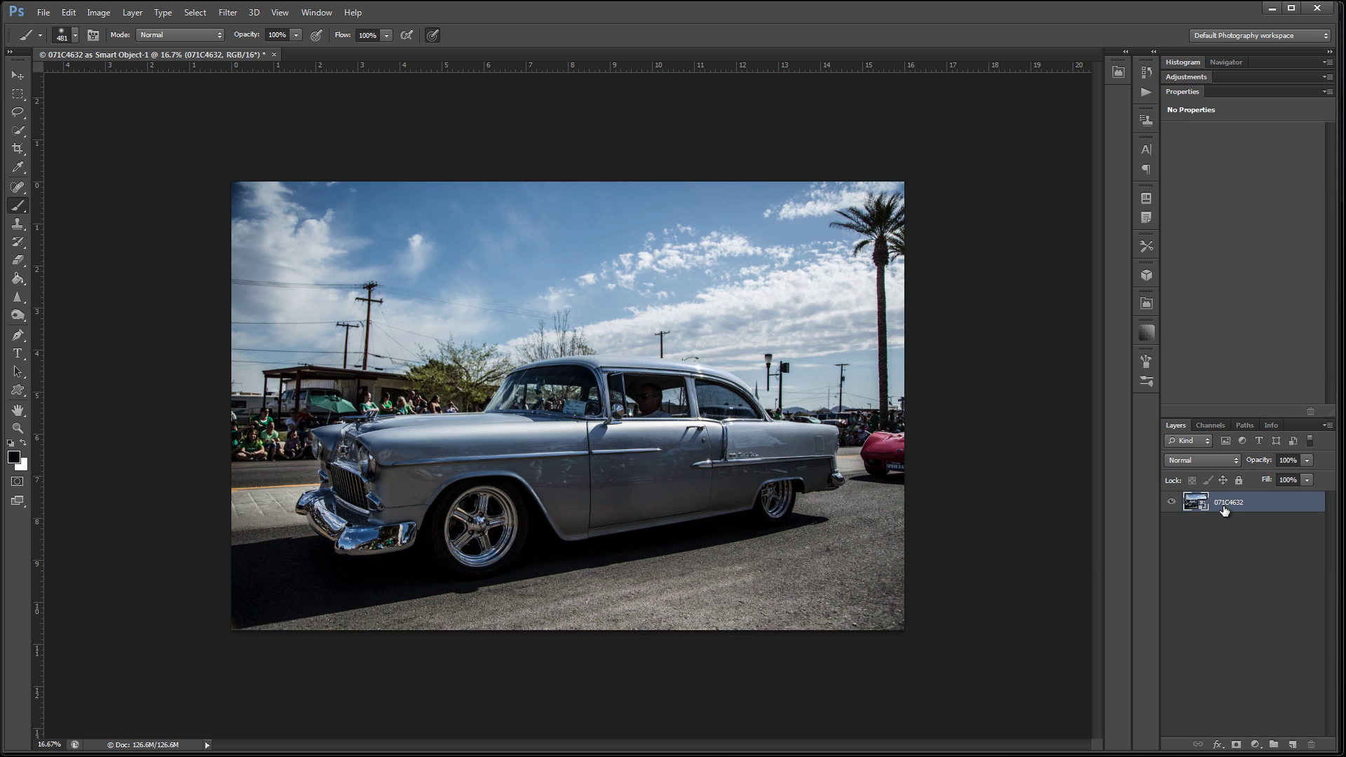
# Stamp the visible image onto a new top layer and remove the intermediate duplicate of the 071C4632 smart object.
pyautogui.hotkey('ctrl', 'j')
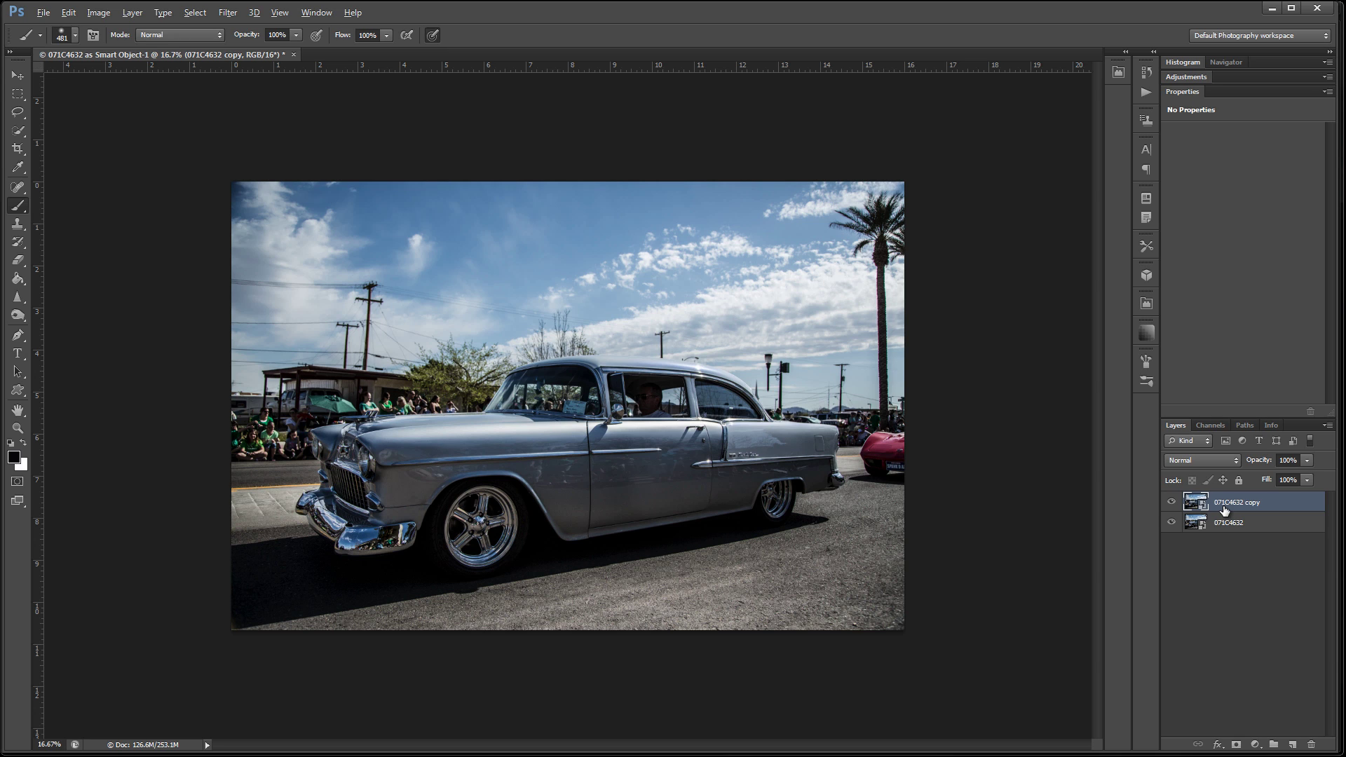
pyautogui.hotkey('ctrl', 'shift', 'alt', 'n')
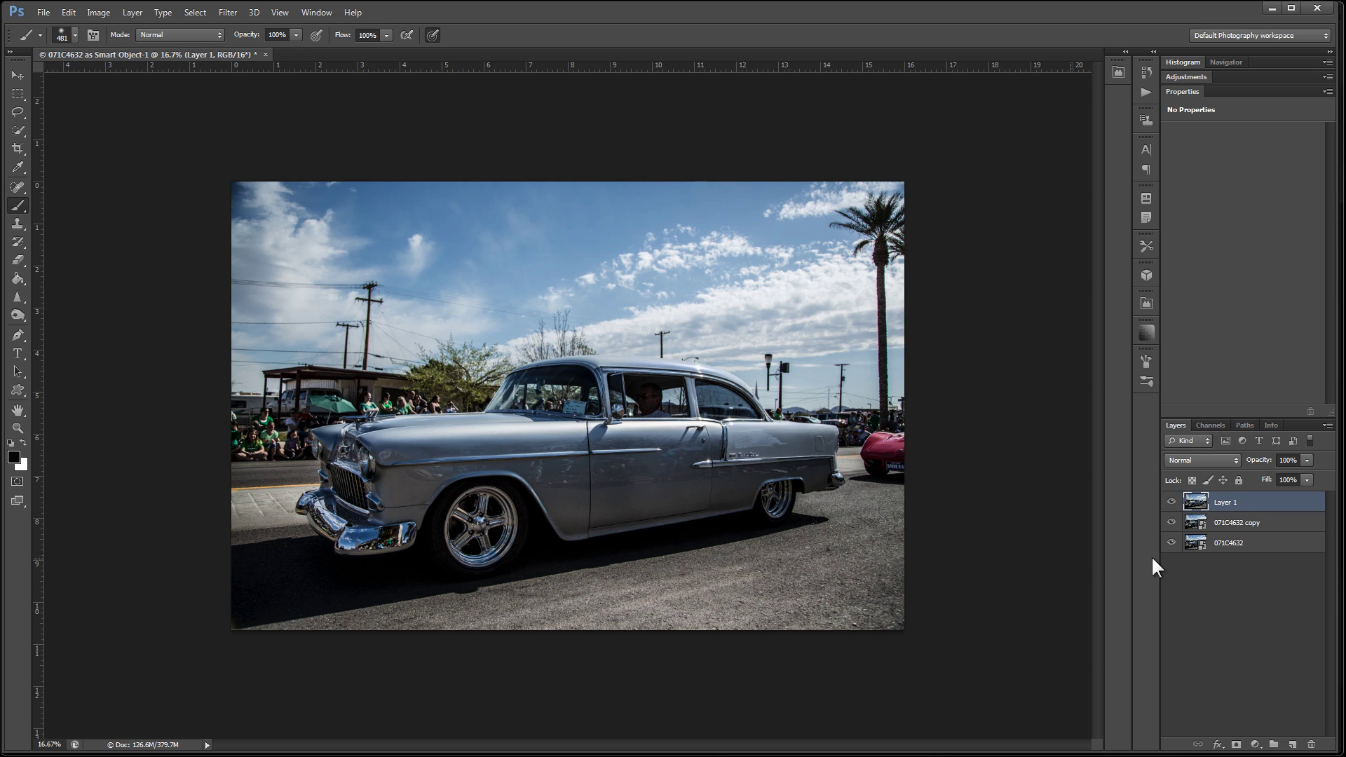
pyautogui.click(1234, 521)
pyautogui.press('Delete')
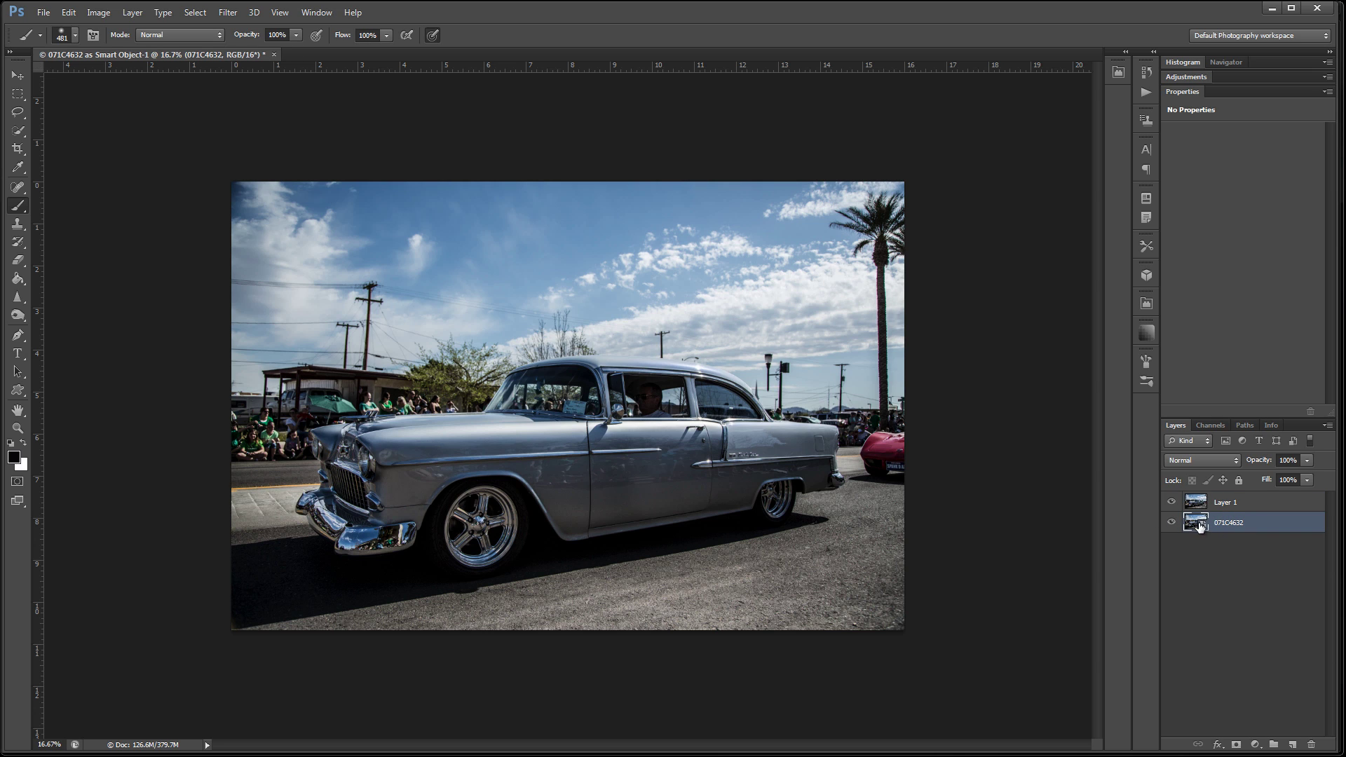
# Reset the 071C4632 smart object's Camera Raw tone settings to default and set Clarity and Vibrance to 0.
pyautogui.doubleClick(1204, 527)
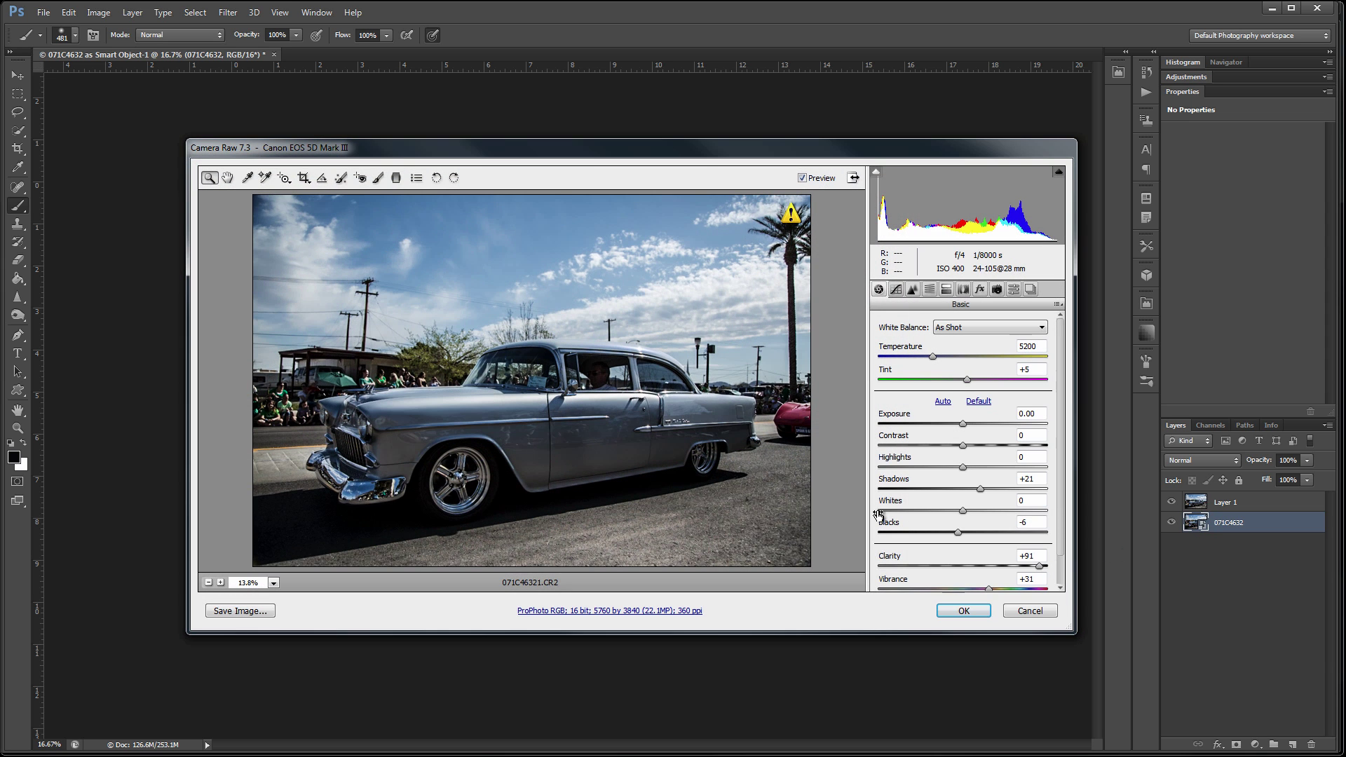
pyautogui.click(979, 401)
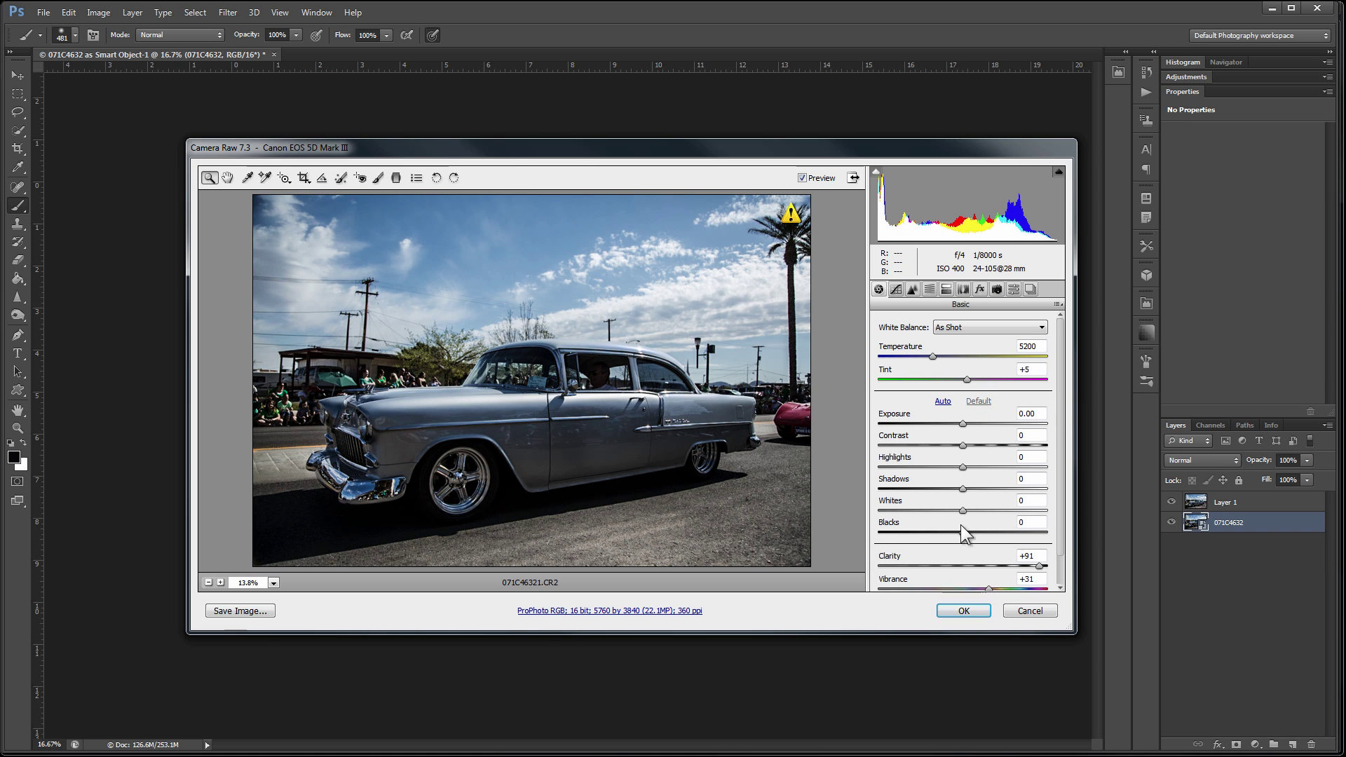
pyautogui.click(1032, 555)
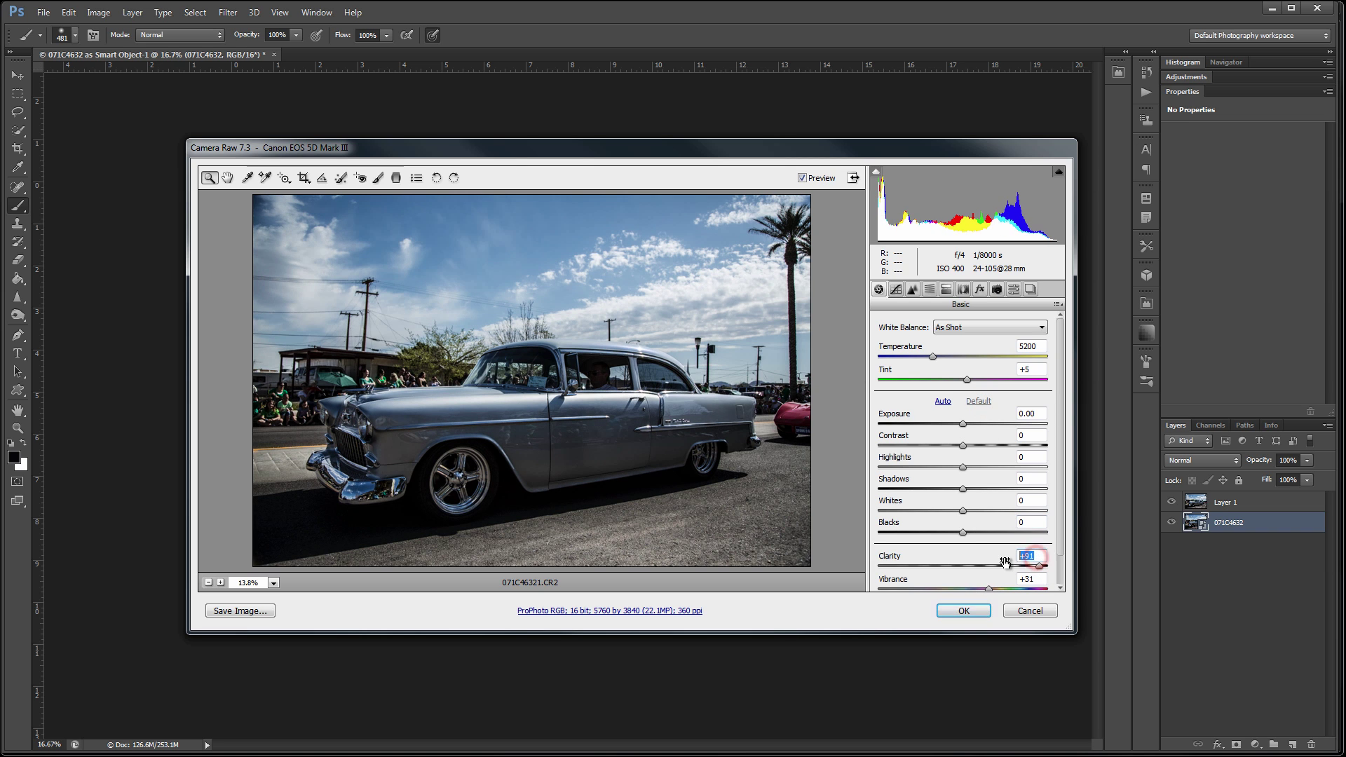
pyautogui.write('0')
pyautogui.press('Tab')
pyautogui.write('0')
pyautogui.scroll(-1, 1061, 524)
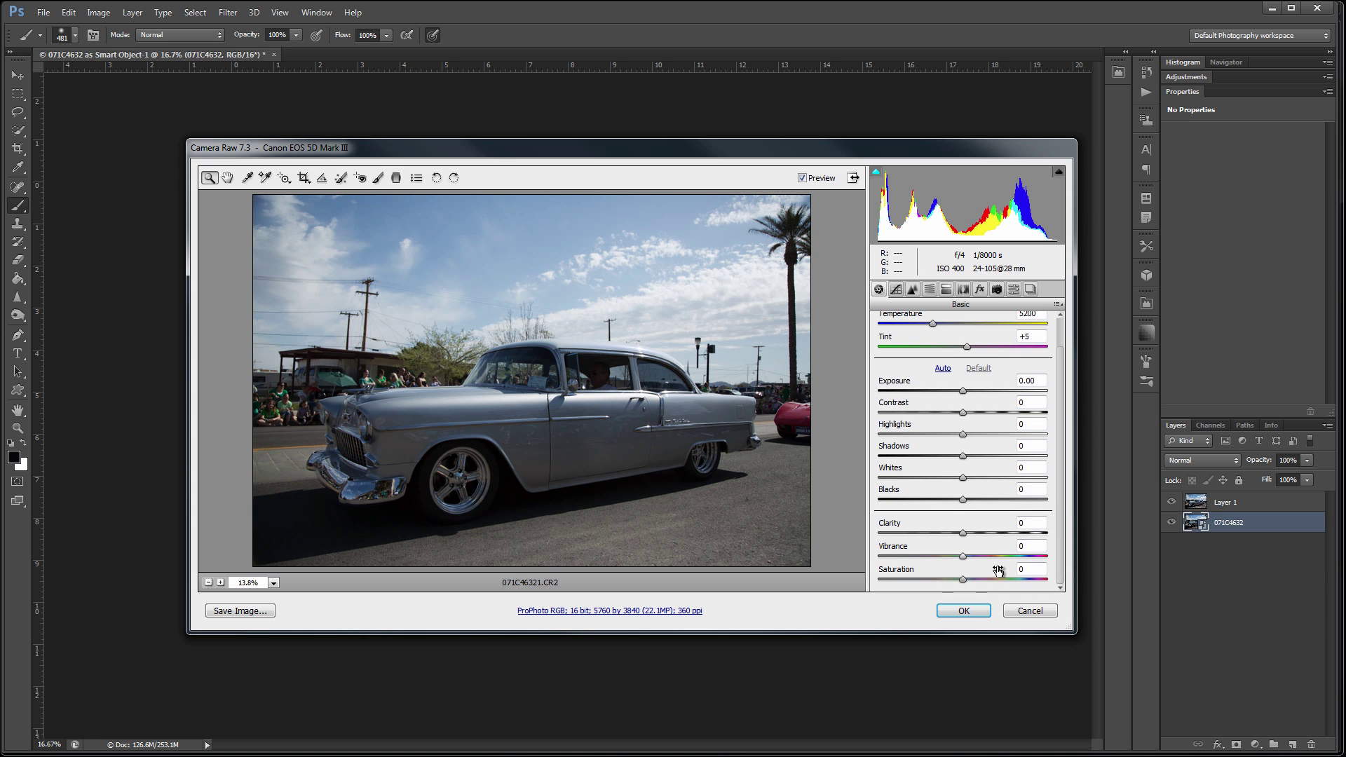
pyautogui.click(964, 611)
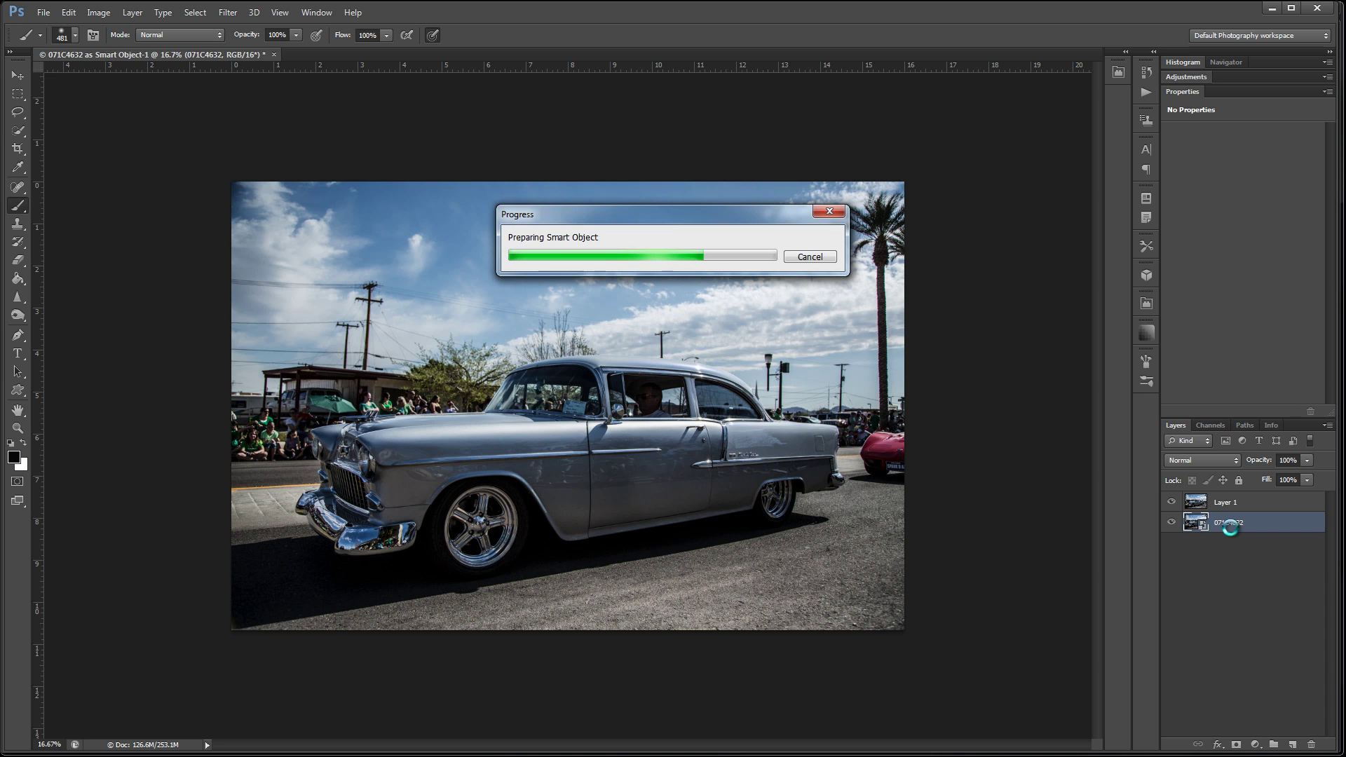
# Toggle the visibility of Layer 1 repeatedly to compare the processed image with the reset smart object beneath.
pyautogui.click(1171, 502)
pyautogui.click(1172, 502)
pyautogui.click(1172, 502)
pyautogui.click(1172, 502)
pyautogui.click(1172, 501)
pyautogui.click(1172, 502)
# Select the road tones on Layer 1 with Color Range, adding samples from the asphalt and the pale pavement with Fuzziness 0.
pyautogui.click(1227, 502)
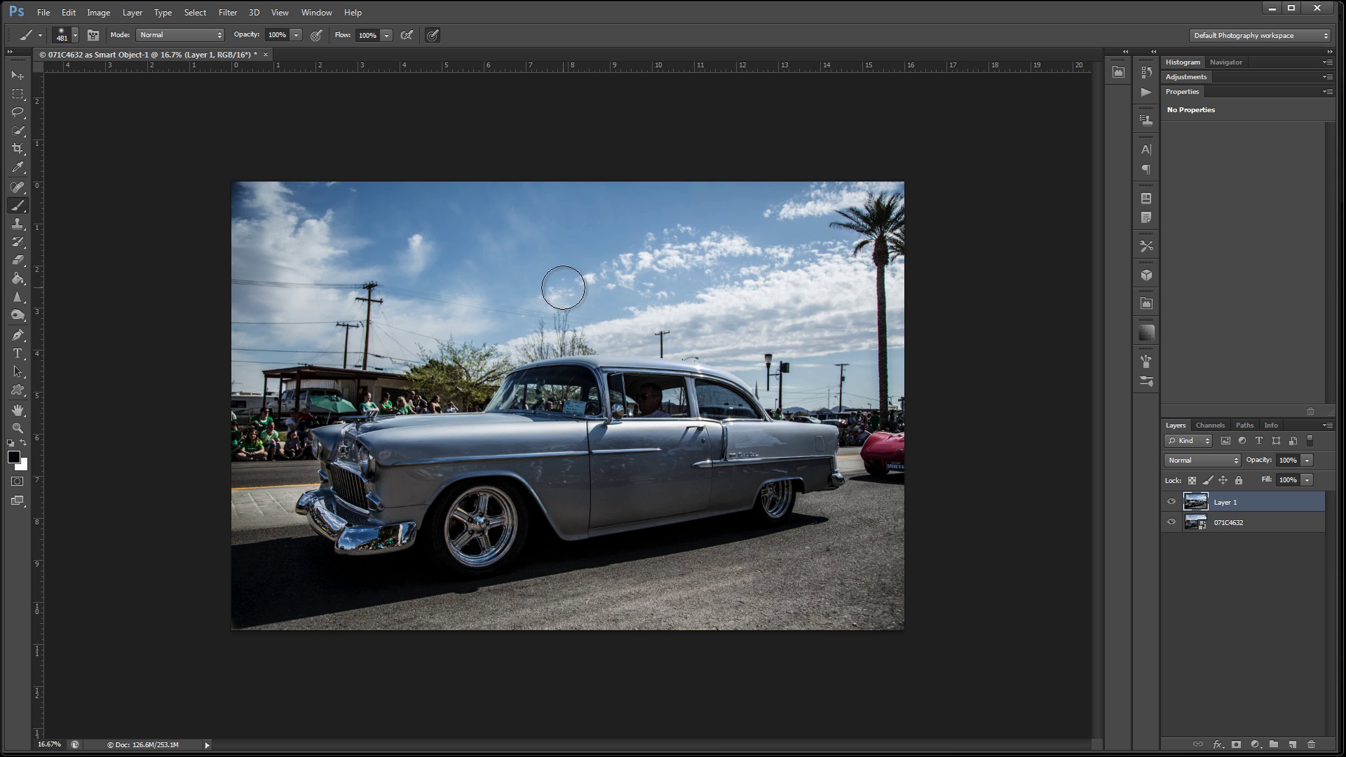
pyautogui.click(205, 11)
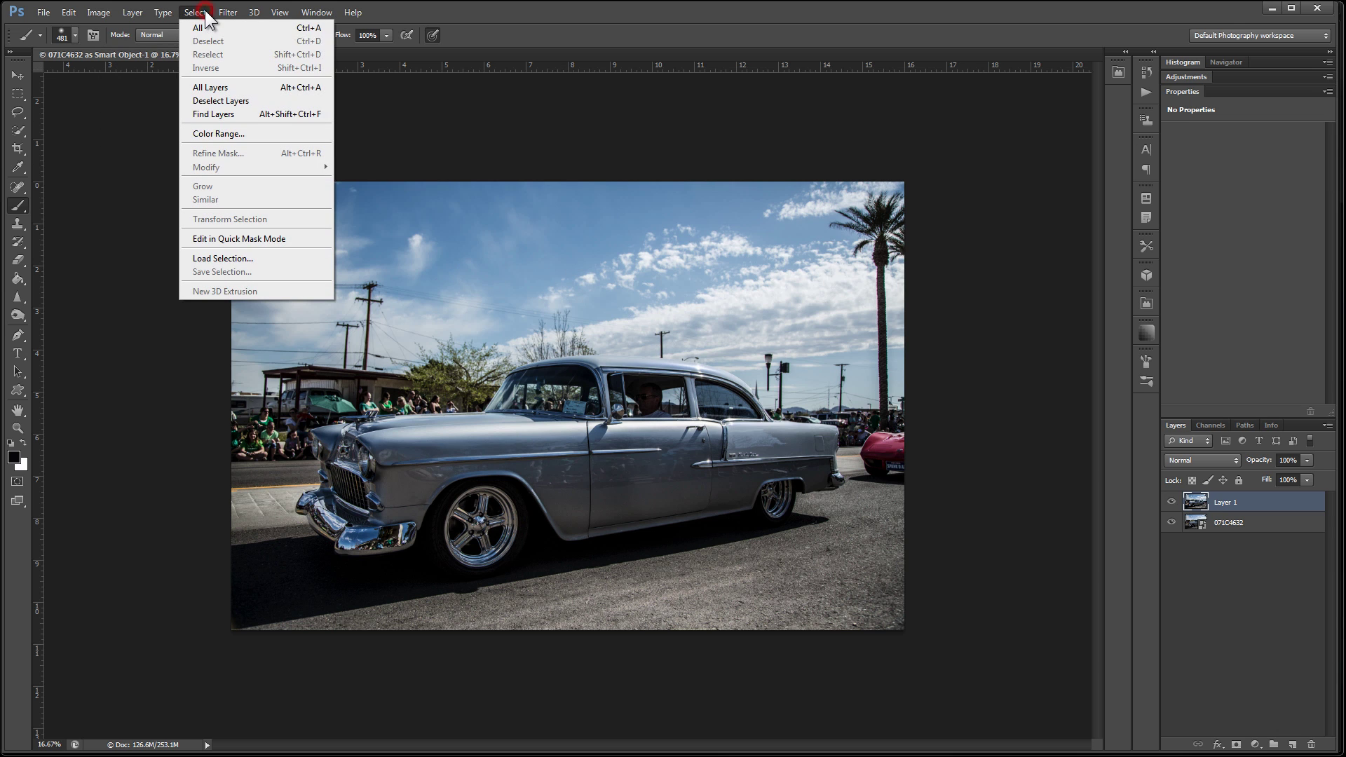
pyautogui.click(206, 133)
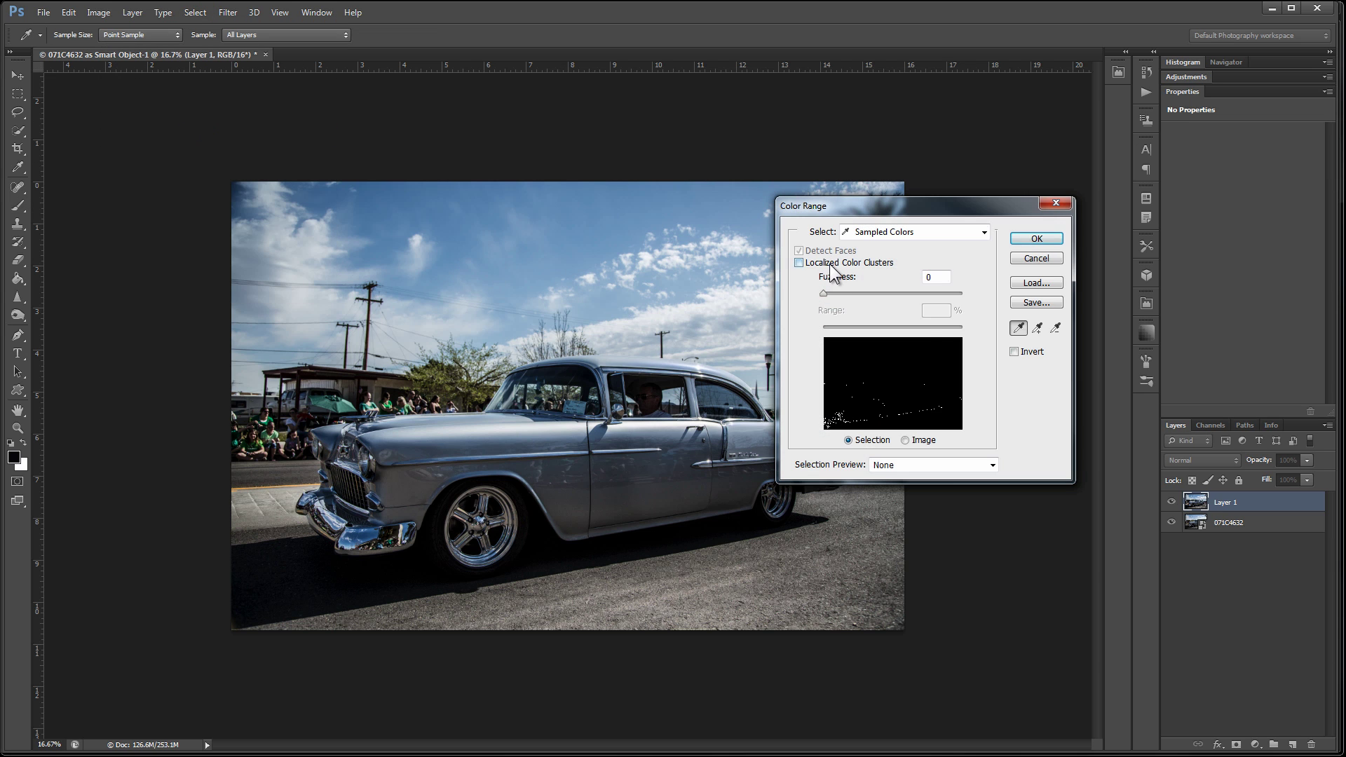
pyautogui.click(1037, 328)
pyautogui.click(752, 570)
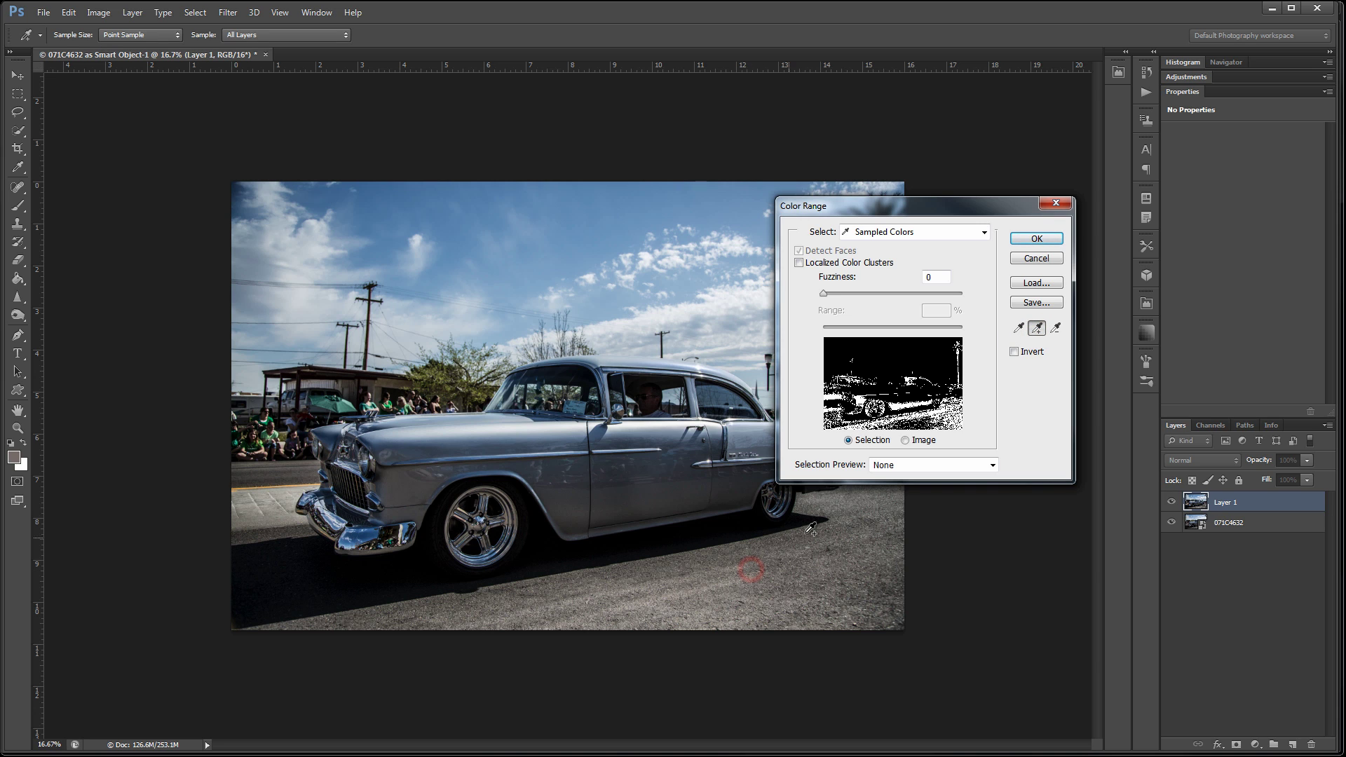
pyautogui.click(869, 644)
pyautogui.click(872, 601)
pyautogui.moveTo(888, 523); pyautogui.dragTo(884, 621)
pyautogui.moveTo(267, 497)
pyautogui.mouseDown()
pyautogui.moveTo(264, 470)
pyautogui.moveTo(289, 482)
pyautogui.mouseUp()
pyautogui.click(272, 505)
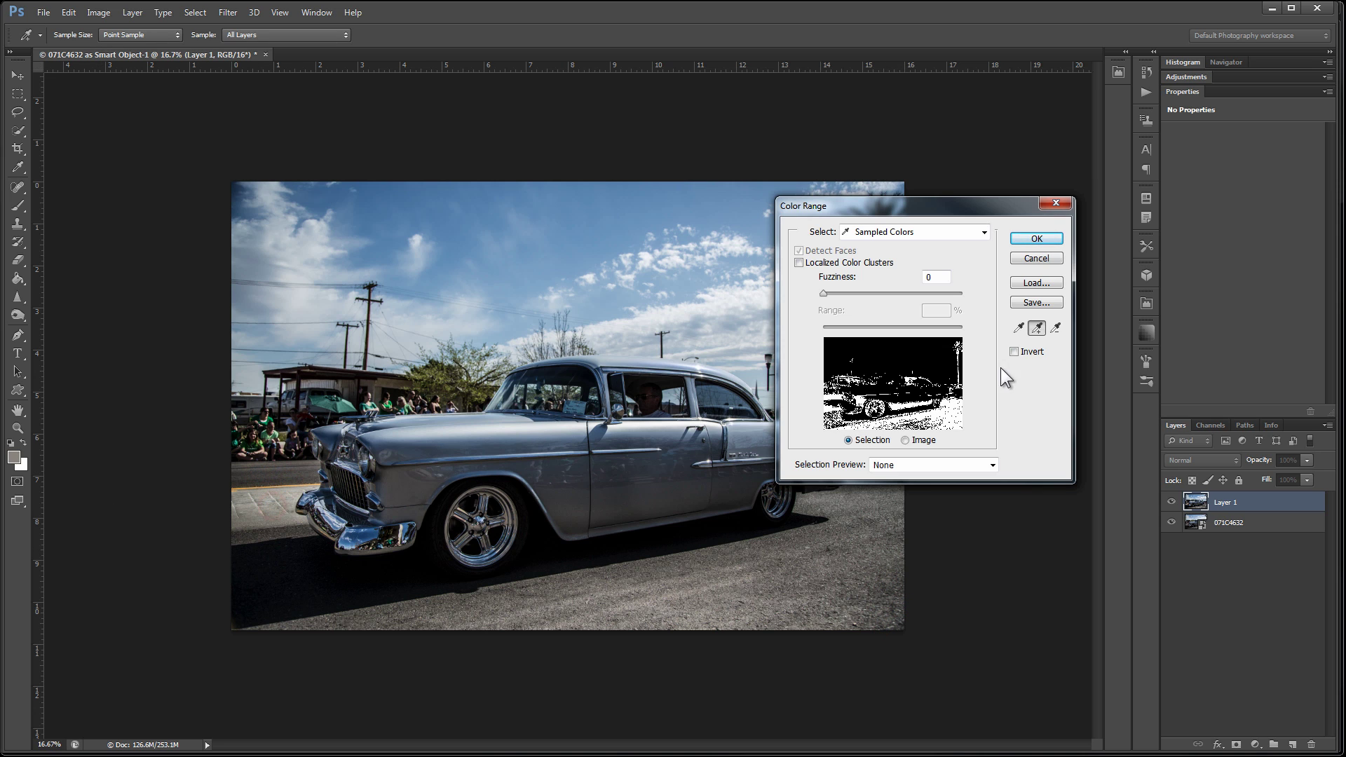
pyautogui.click(1036, 238)
# Enter Quick Mask mode and paint white over the sky and silver car with soft brushes of about 2329 px and 529 px.
pyautogui.press('b')
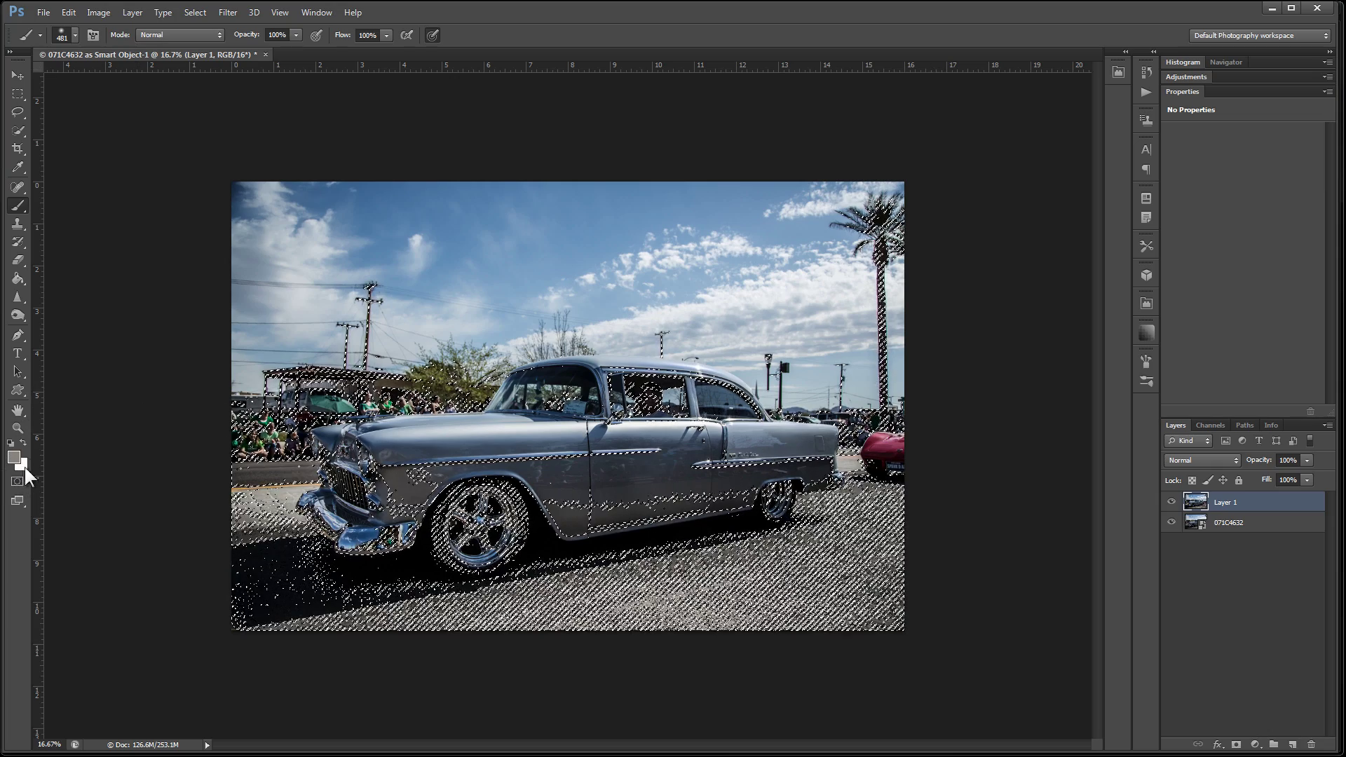
pyautogui.press('d')
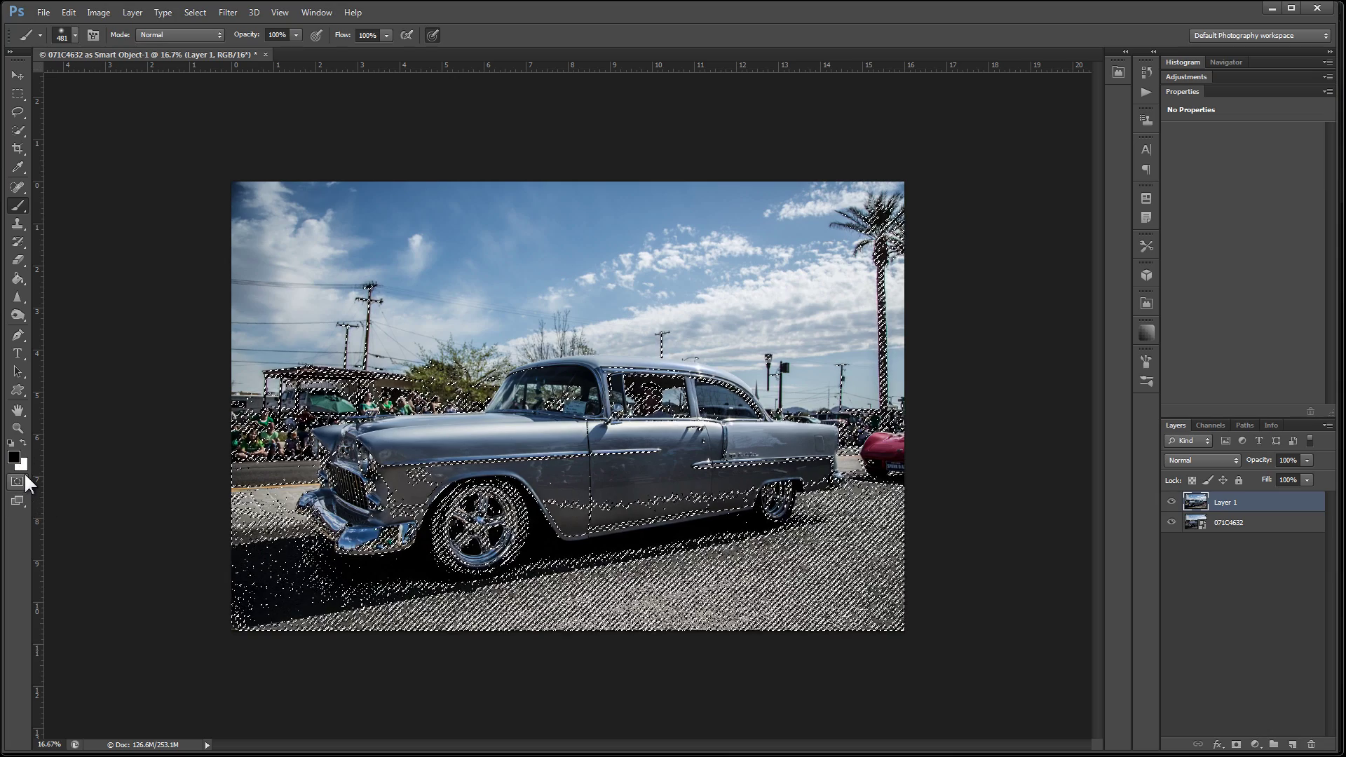
pyautogui.click(19, 485)
pyautogui.press('x')
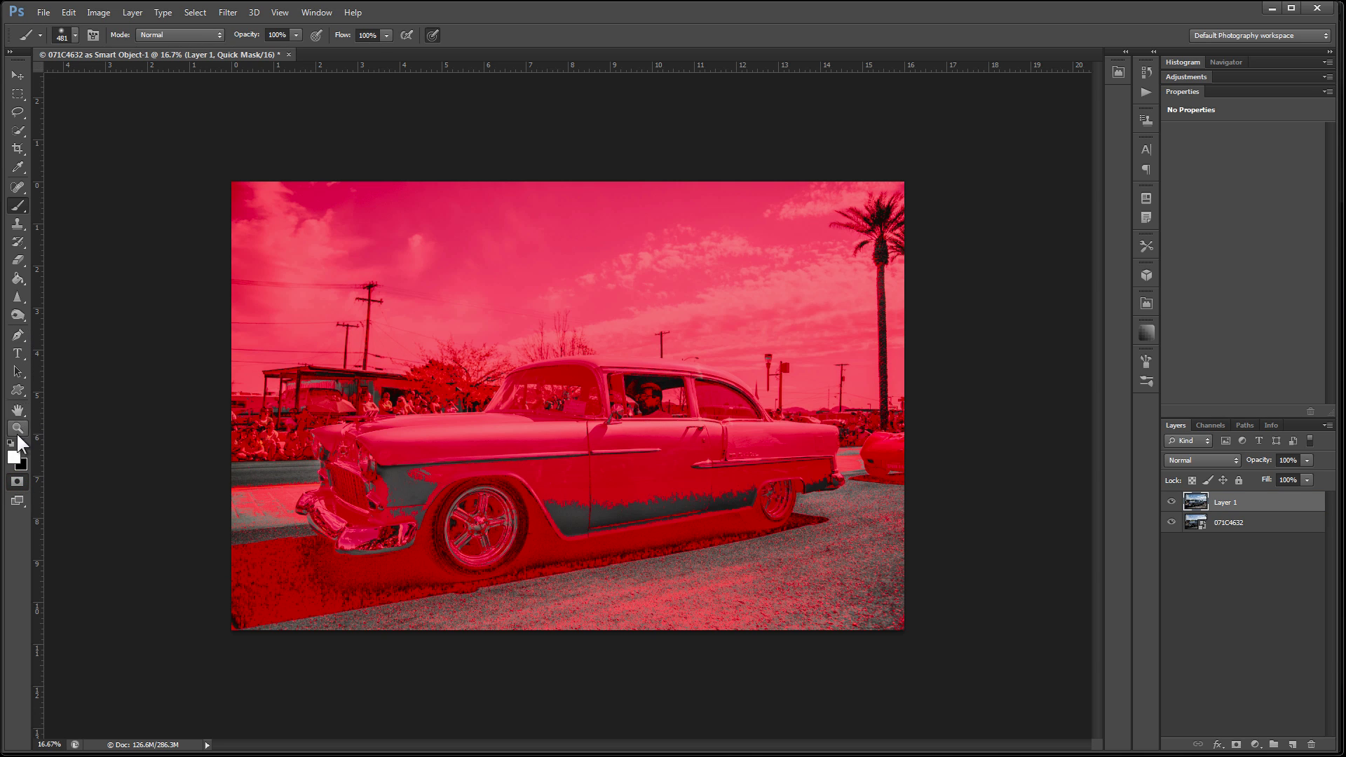
pyautogui.moveTo(234, 199)
pyautogui.mouseDown()
pyautogui.moveTo(610, 192)
pyautogui.moveTo(592, 250)
pyautogui.moveTo(667, 237)
pyautogui.mouseUp()
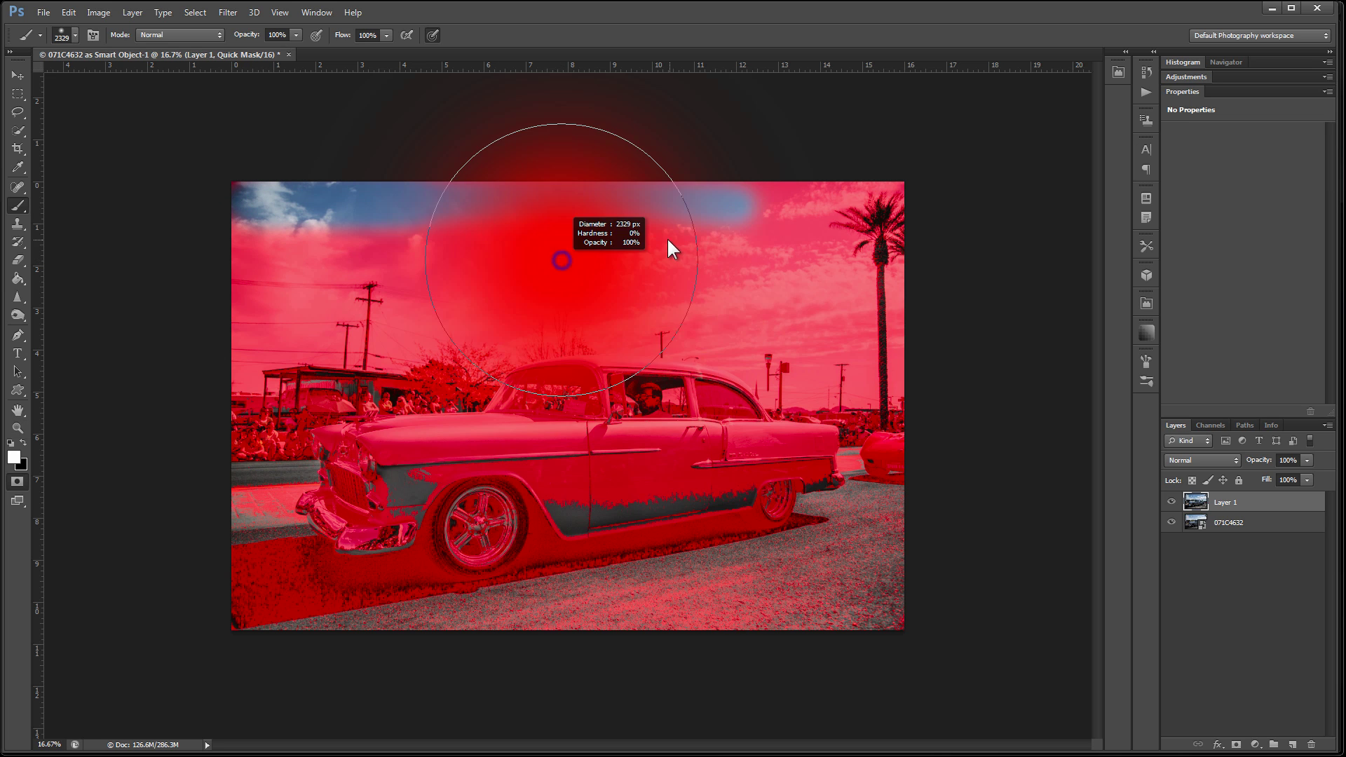
pyautogui.moveTo(940, 252)
pyautogui.mouseDown()
pyautogui.moveTo(496, 234)
pyautogui.moveTo(573, 256)
pyautogui.moveTo(870, 269)
pyautogui.moveTo(337, 270)
pyautogui.moveTo(241, 292)
pyautogui.moveTo(572, 362)
pyautogui.mouseUp()
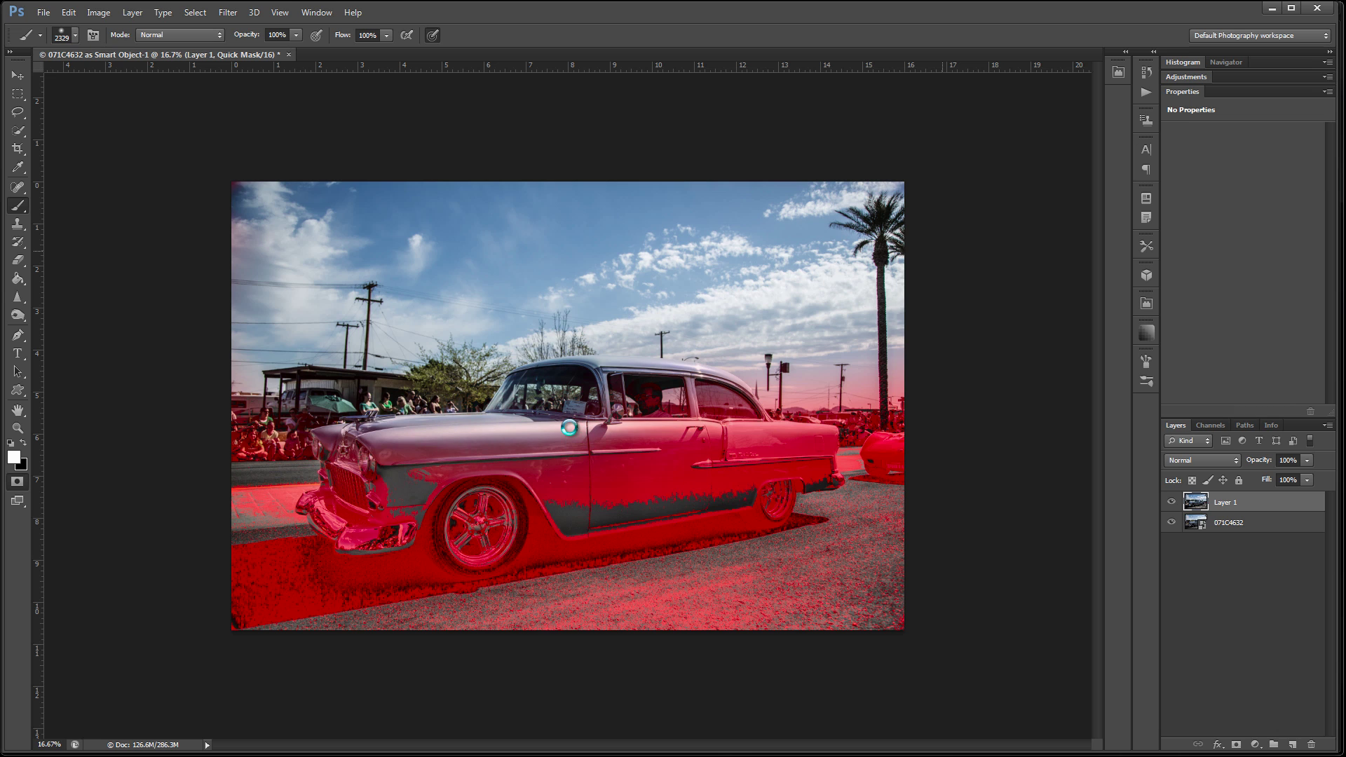
pyautogui.moveTo(546, 459)
pyautogui.mouseDown()
pyautogui.moveTo(654, 462)
pyautogui.moveTo(545, 475)
pyautogui.moveTo(666, 467)
pyautogui.moveTo(588, 435)
pyautogui.moveTo(677, 403)
pyautogui.moveTo(695, 448)
pyautogui.moveTo(710, 394)
pyautogui.moveTo(695, 433)
pyautogui.moveTo(757, 414)
pyautogui.moveTo(709, 443)
pyautogui.moveTo(803, 441)
pyautogui.moveTo(747, 460)
pyautogui.moveTo(813, 464)
pyautogui.moveTo(622, 510)
pyautogui.moveTo(569, 511)
pyautogui.moveTo(660, 507)
pyautogui.moveTo(437, 475)
pyautogui.moveTo(507, 527)
pyautogui.moveTo(460, 542)
pyautogui.moveTo(407, 497)
pyautogui.moveTo(384, 528)
pyautogui.moveTo(300, 486)
pyautogui.moveTo(394, 449)
pyautogui.moveTo(408, 468)
pyautogui.moveTo(359, 472)
pyautogui.moveTo(383, 489)
pyautogui.moveTo(592, 453)
pyautogui.mouseUp()
pyautogui.keyDown('alt'); pyautogui.rightClick(722, 448); pyautogui.keyUp('alt')
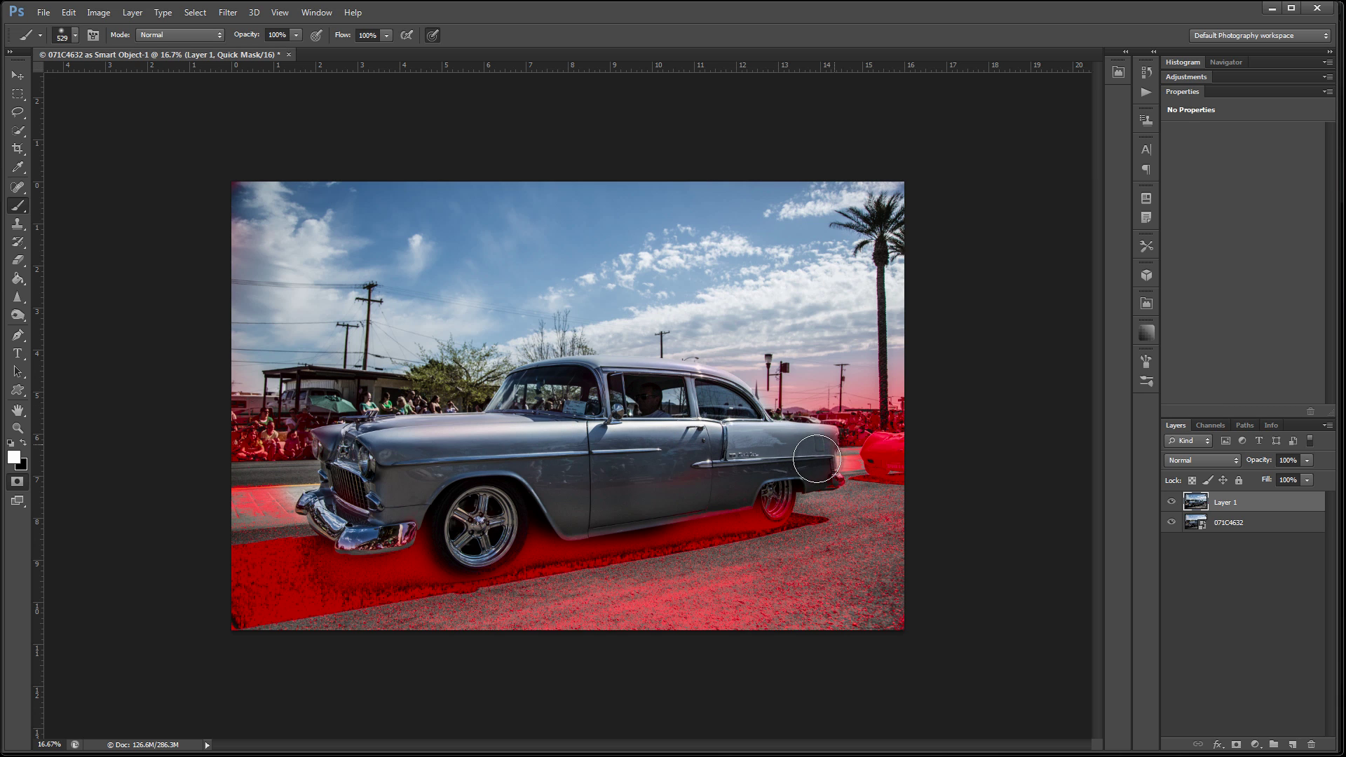
# Paint the quick mask black over the whole road and the area around the red car with 877 px and 733 px brushes.
pyautogui.press('x')
pyautogui.moveTo(357, 620); pyautogui.dragTo(378, 620)
pyautogui.moveTo(262, 612)
pyautogui.mouseDown()
pyautogui.moveTo(609, 620)
pyautogui.moveTo(391, 620)
pyautogui.moveTo(687, 585)
pyautogui.moveTo(621, 610)
pyautogui.moveTo(865, 525)
pyautogui.moveTo(862, 602)
pyautogui.mouseUp()
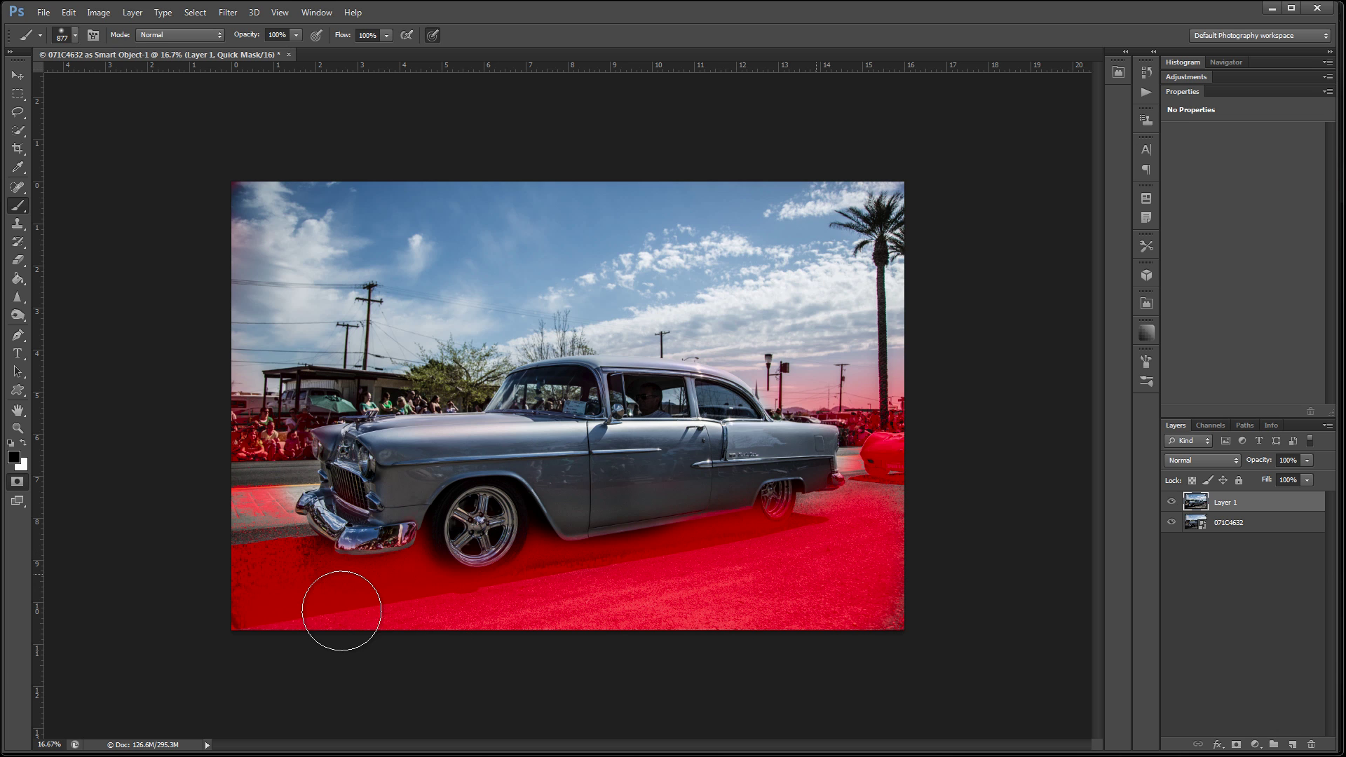
pyautogui.moveTo(270, 535)
pyautogui.mouseDown()
pyautogui.moveTo(253, 495)
pyautogui.moveTo(256, 530)
pyautogui.mouseUp()
pyautogui.keyDown('alt'); pyautogui.rightClick(252, 522); pyautogui.keyUp('alt')
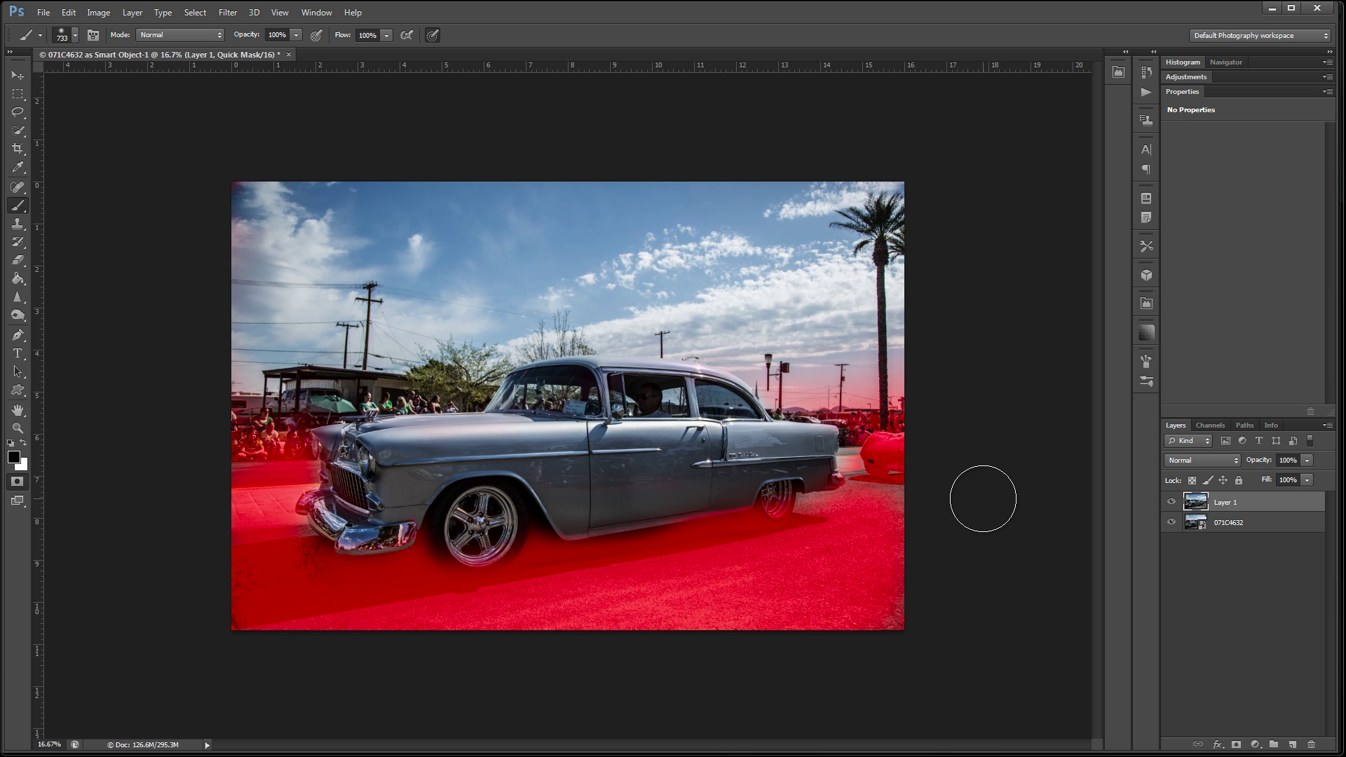
pyautogui.moveTo(892, 450)
pyautogui.mouseDown()
pyautogui.moveTo(867, 487)
pyautogui.moveTo(837, 488)
pyautogui.moveTo(869, 457)
pyautogui.moveTo(887, 491)
pyautogui.moveTo(869, 508)
pyautogui.moveTo(899, 467)
pyautogui.moveTo(860, 470)
pyautogui.moveTo(878, 502)
pyautogui.mouseUp()
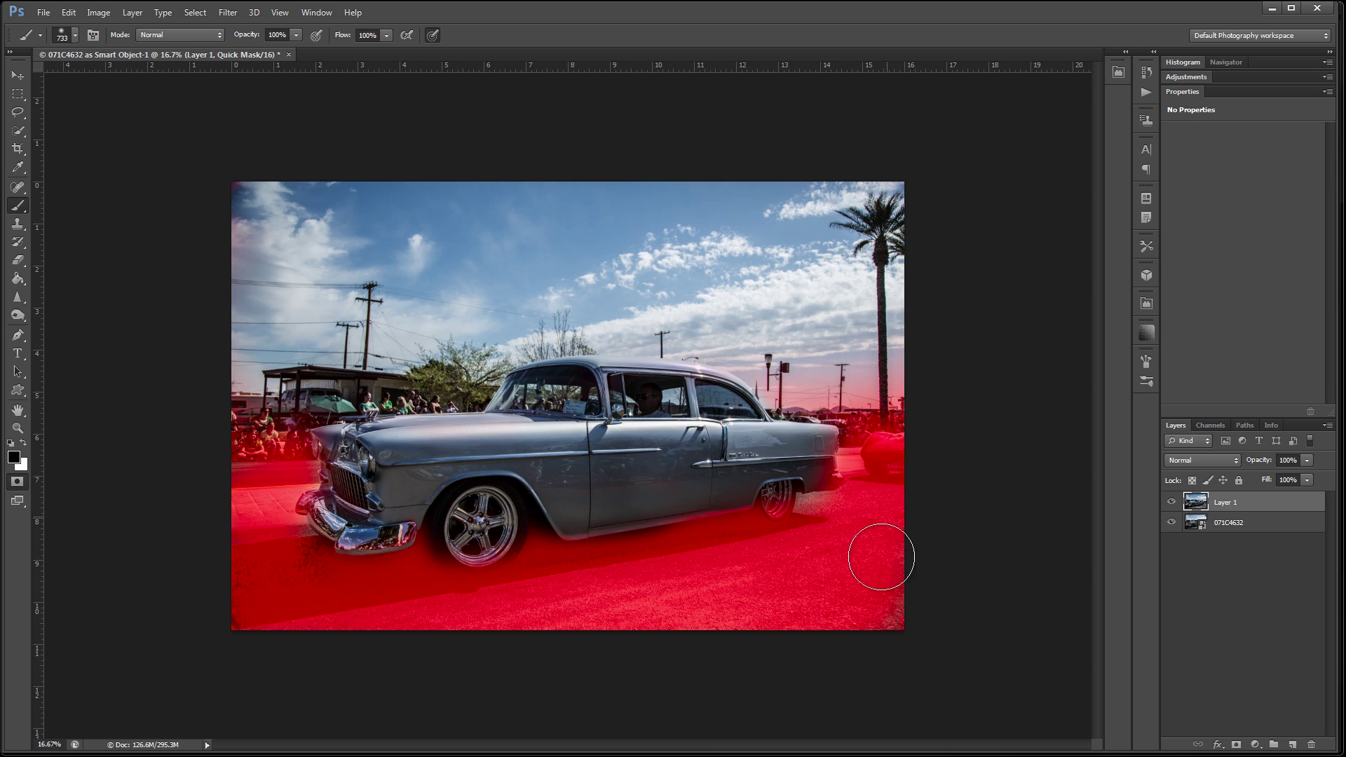
pyautogui.moveTo(856, 611); pyautogui.dragTo(789, 552)
# Refine the quick mask in white along the silver car's underside, wheels and bumpers and over the red car.
pyautogui.press('x')
pyautogui.moveTo(616, 532); pyautogui.dragTo(701, 520)
pyautogui.hotkey('ctrl', 'z')
pyautogui.moveTo(611, 528)
pyautogui.mouseDown()
pyautogui.moveTo(776, 502)
pyautogui.moveTo(765, 492)
pyautogui.moveTo(773, 513)
pyautogui.moveTo(792, 496)
pyautogui.moveTo(760, 514)
pyautogui.moveTo(827, 447)
pyautogui.moveTo(834, 476)
pyautogui.moveTo(830, 464)
pyautogui.moveTo(886, 445)
pyautogui.moveTo(873, 457)
pyautogui.moveTo(895, 434)
pyautogui.moveTo(893, 453)
pyautogui.moveTo(883, 441)
pyautogui.moveTo(897, 417)
pyautogui.moveTo(843, 434)
pyautogui.moveTo(902, 433)
pyautogui.moveTo(874, 465)
pyautogui.moveTo(903, 465)
pyautogui.moveTo(877, 457)
pyautogui.mouseUp()
pyautogui.moveTo(319, 506)
pyautogui.mouseDown()
pyautogui.moveTo(333, 478)
pyautogui.moveTo(323, 450)
pyautogui.moveTo(319, 509)
pyautogui.moveTo(353, 556)
pyautogui.moveTo(423, 540)
pyautogui.moveTo(425, 518)
pyautogui.moveTo(431, 555)
pyautogui.moveTo(444, 541)
pyautogui.moveTo(473, 568)
pyautogui.moveTo(521, 539)
pyautogui.moveTo(504, 561)
pyautogui.moveTo(445, 550)
pyautogui.moveTo(541, 509)
pyautogui.moveTo(532, 537)
pyautogui.moveTo(536, 524)
pyautogui.moveTo(592, 533)
pyautogui.mouseUp()
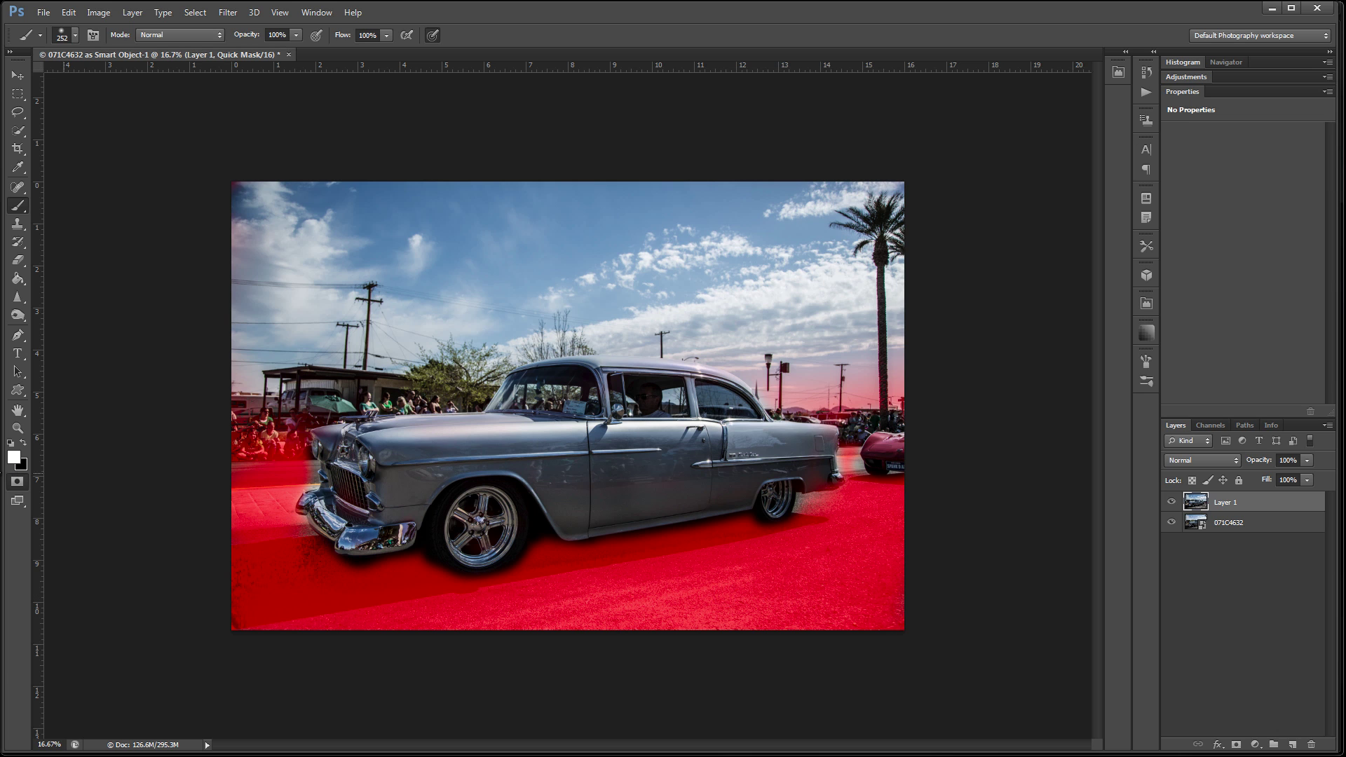
# Exit Quick Mask mode and add a layer mask to Layer 1 from the selection.
pyautogui.click(18, 481)
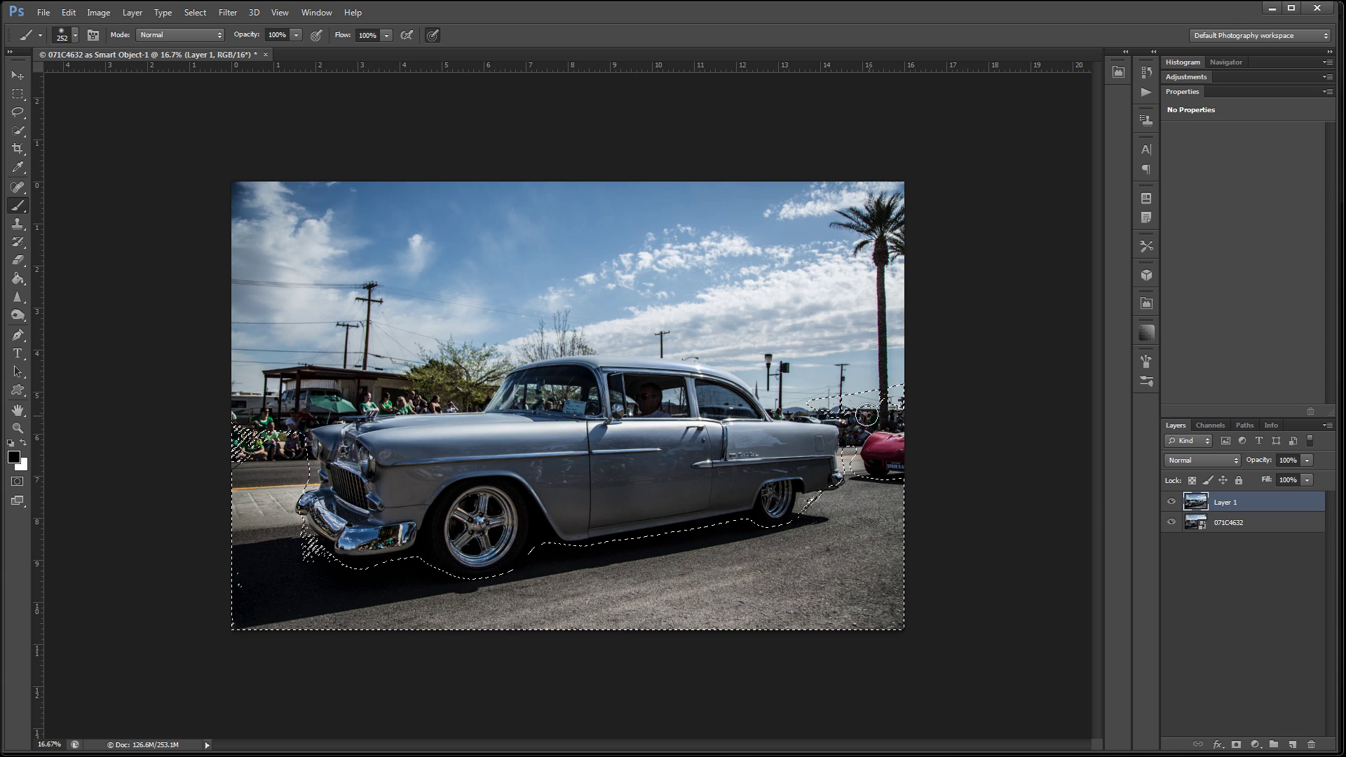
pyautogui.click(1235, 502)
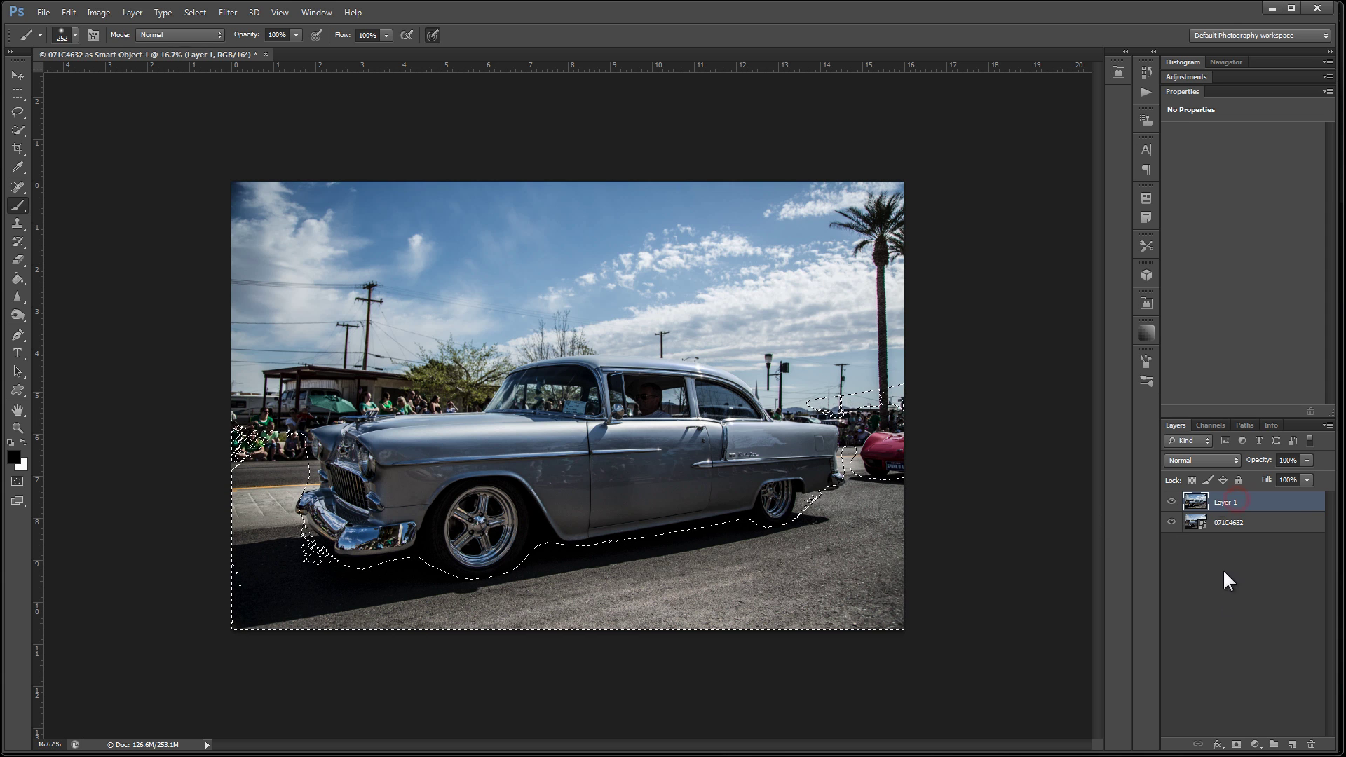
pyautogui.click(1236, 746)
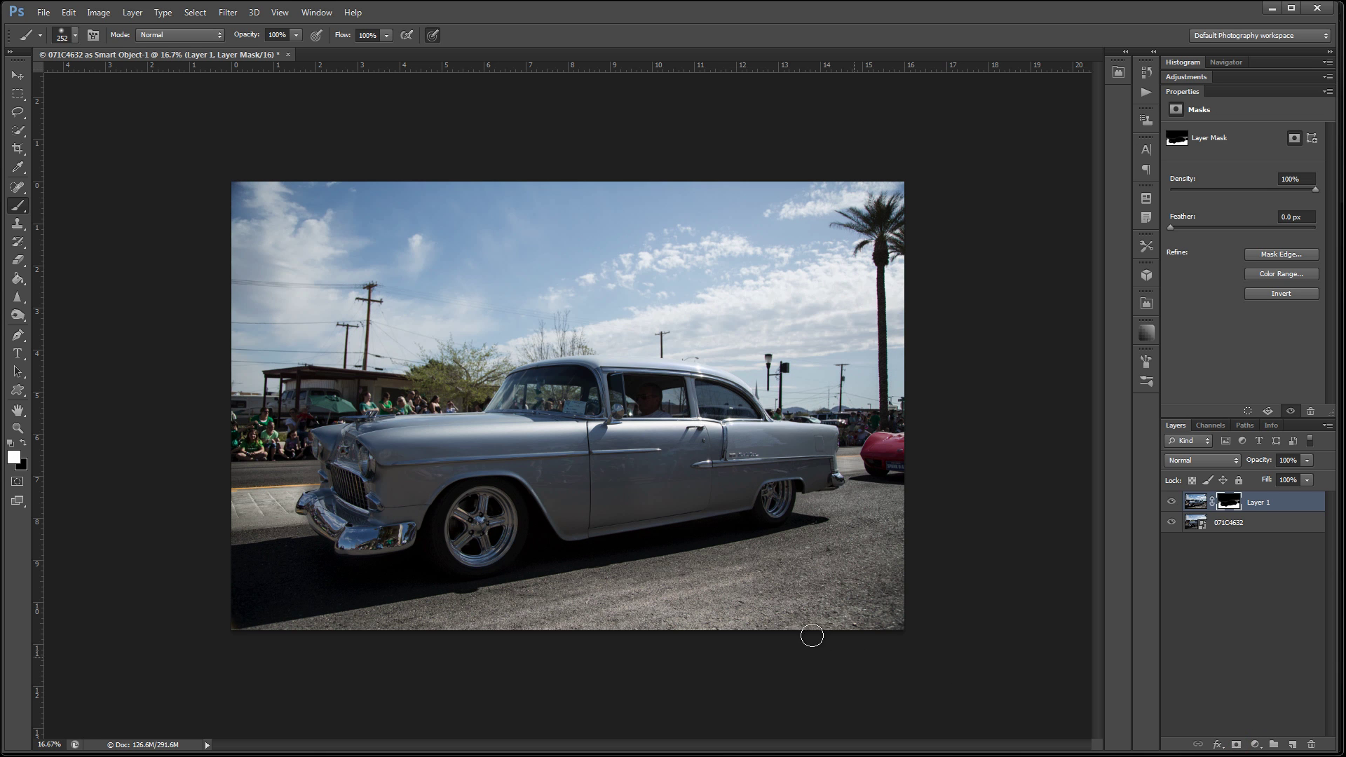
# Toggle Layer 1's visibility to compare the masked high-clarity road with the unprocessed smart object.
pyautogui.click(1171, 503)
pyautogui.click(1171, 503)
pyautogui.click(1170, 503)
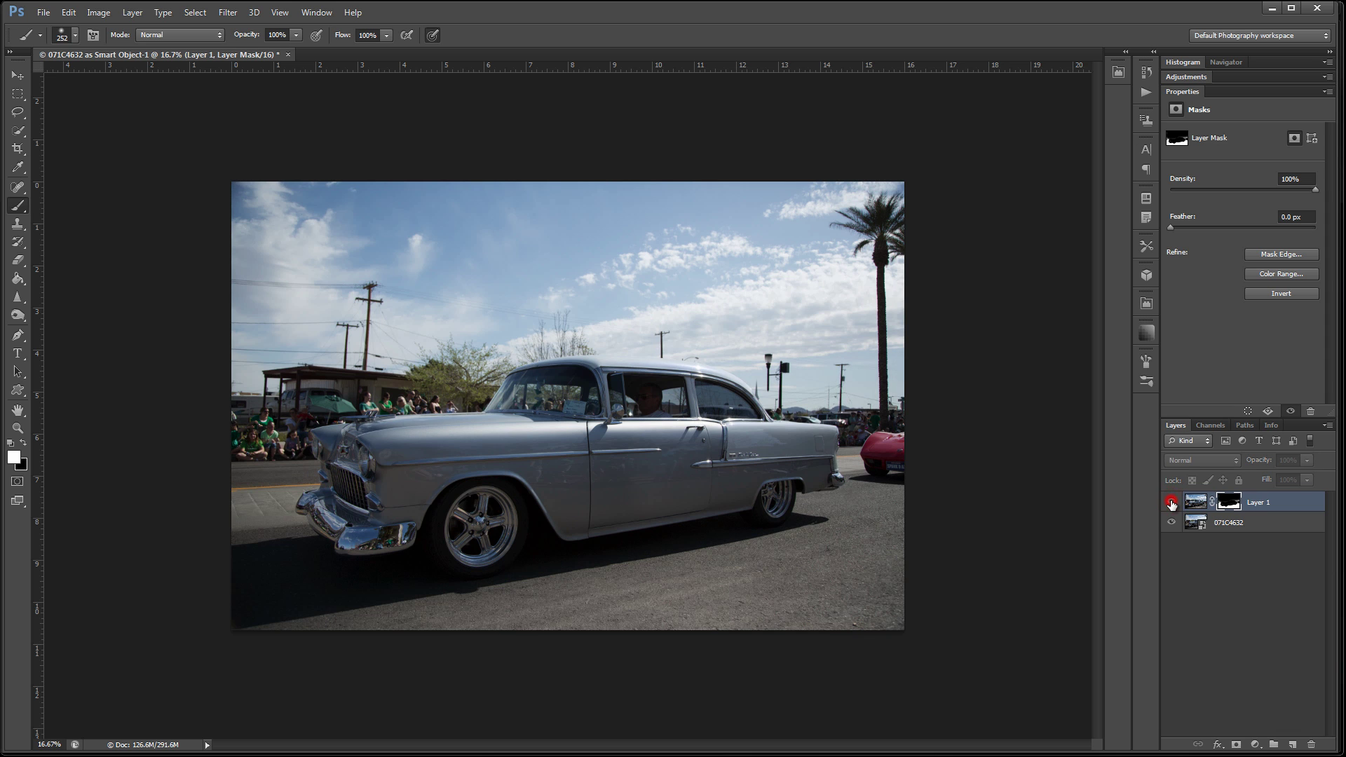
pyautogui.click(1170, 503)
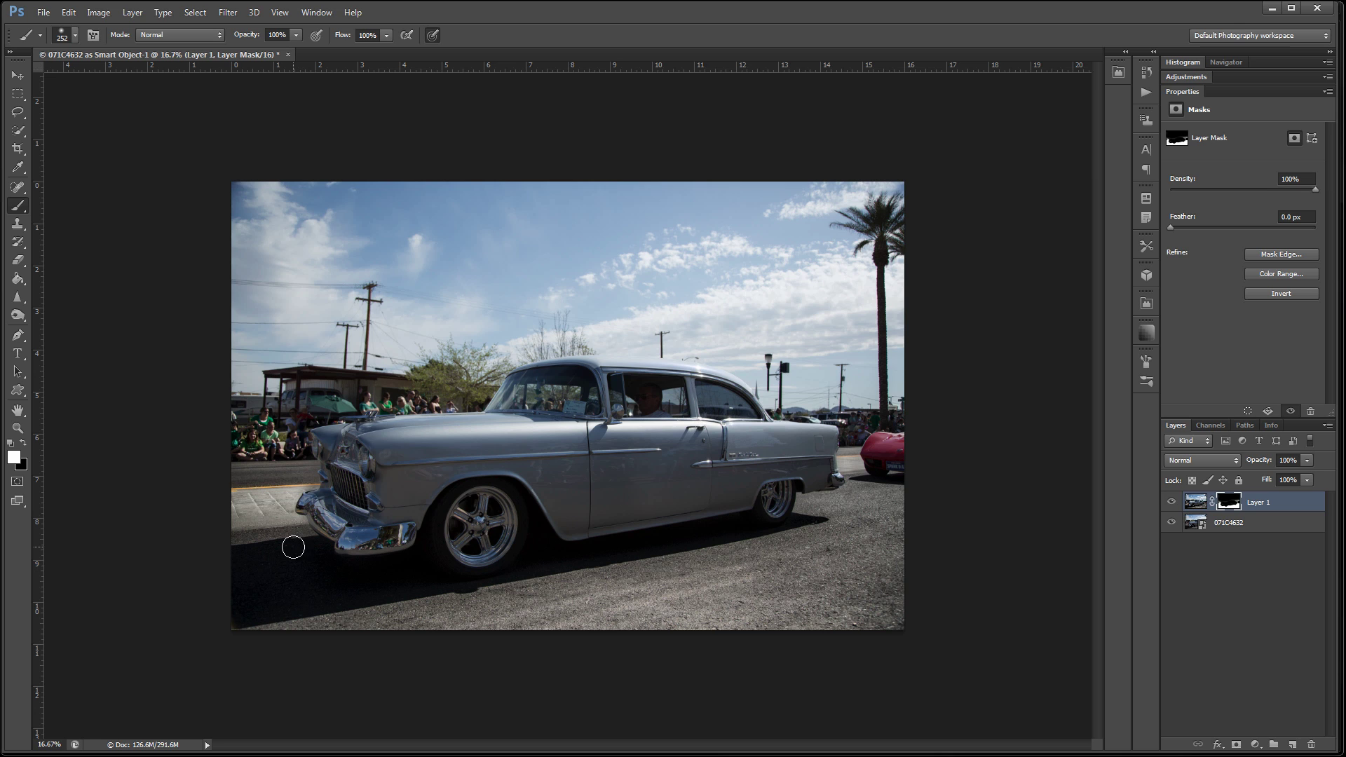
# Reprocess the 071C4632 smart object in Camera Raw with Exposure -0.40, Contrast +25, Highlights -53 and Vibrance +47.
pyautogui.click(1205, 520)
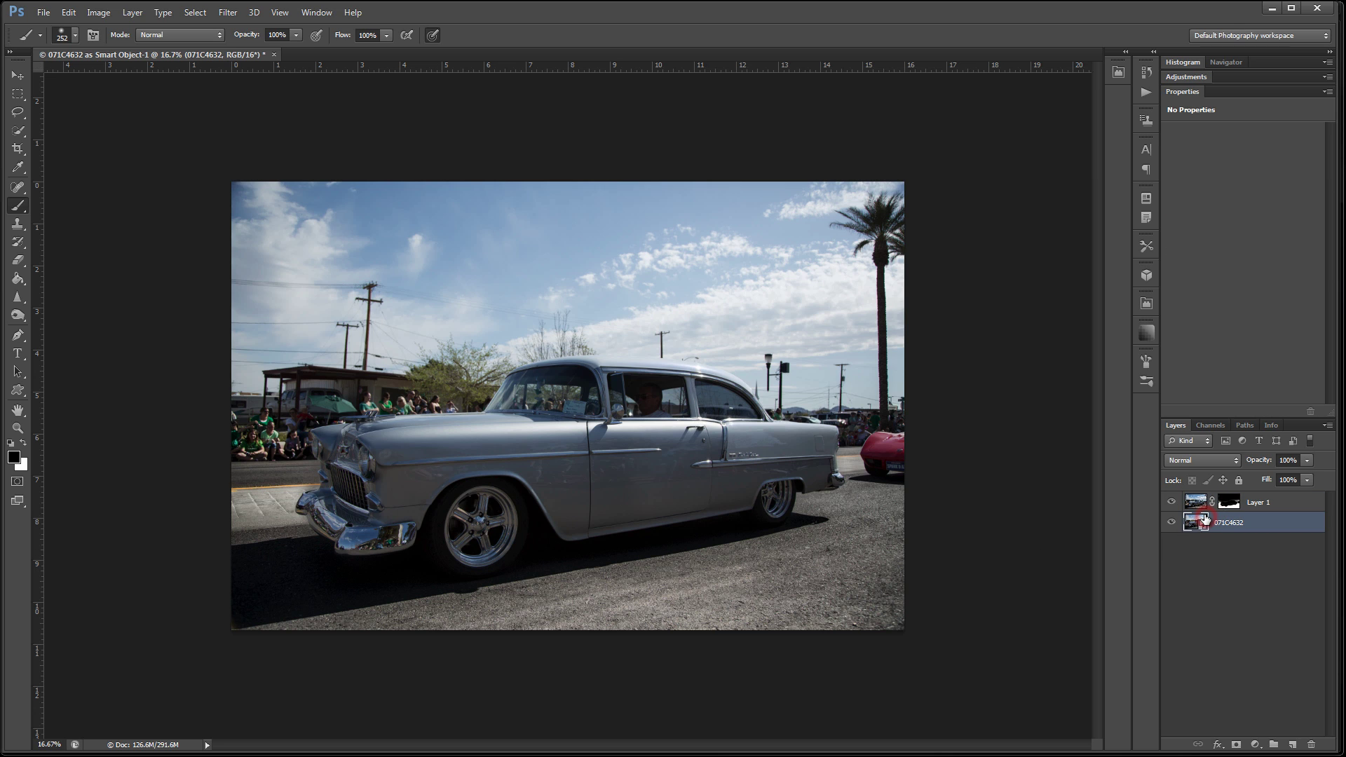
pyautogui.doubleClick(1202, 526)
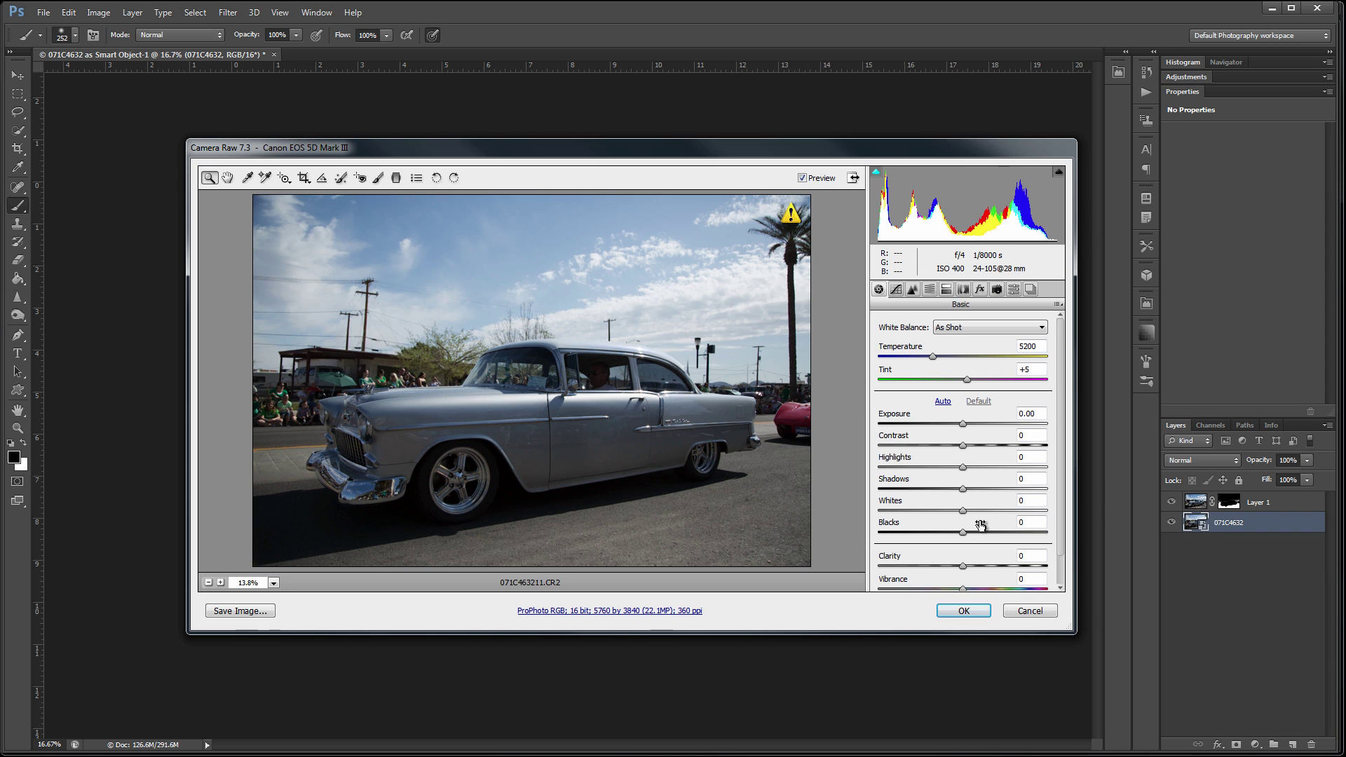
pyautogui.moveTo(963, 468); pyautogui.dragTo(923, 477)
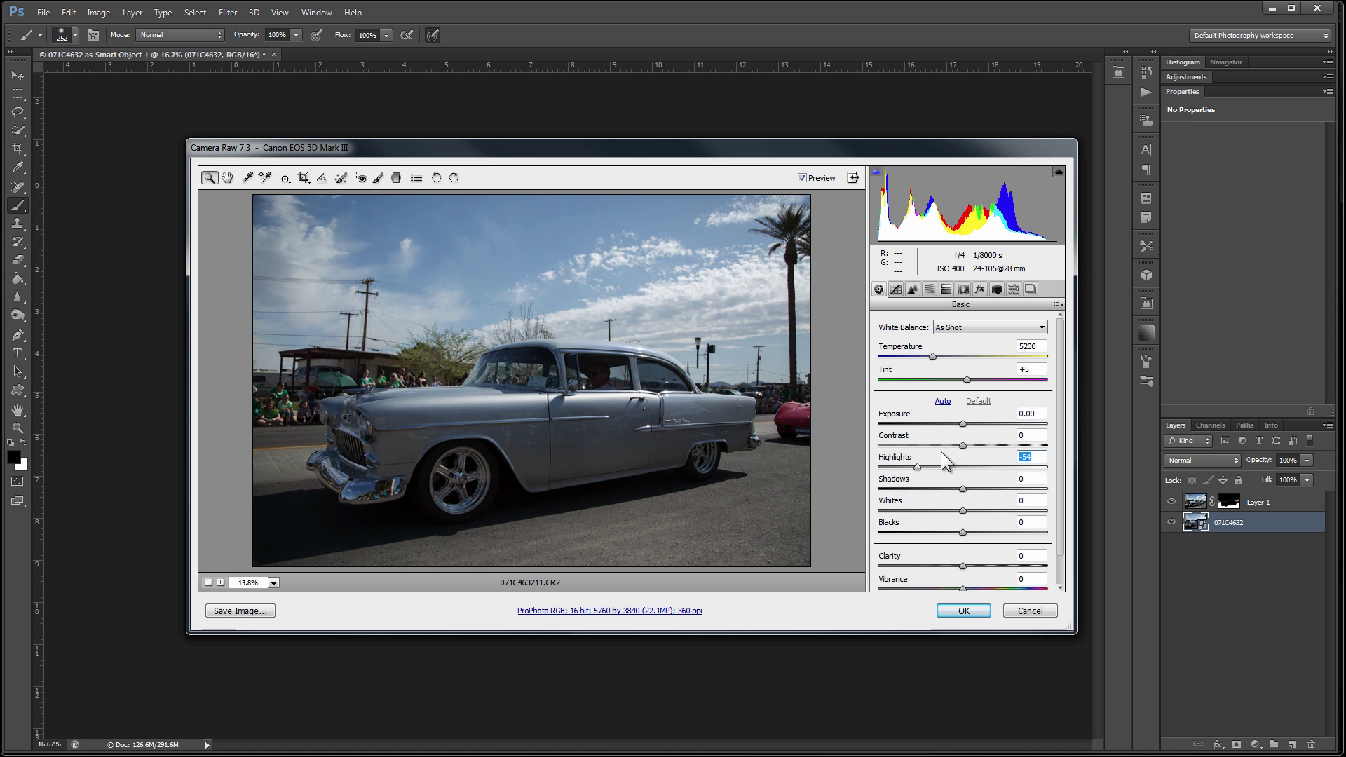
pyautogui.moveTo(962, 424)
pyautogui.mouseDown()
pyautogui.moveTo(939, 424)
pyautogui.moveTo(956, 424)
pyautogui.mouseUp()
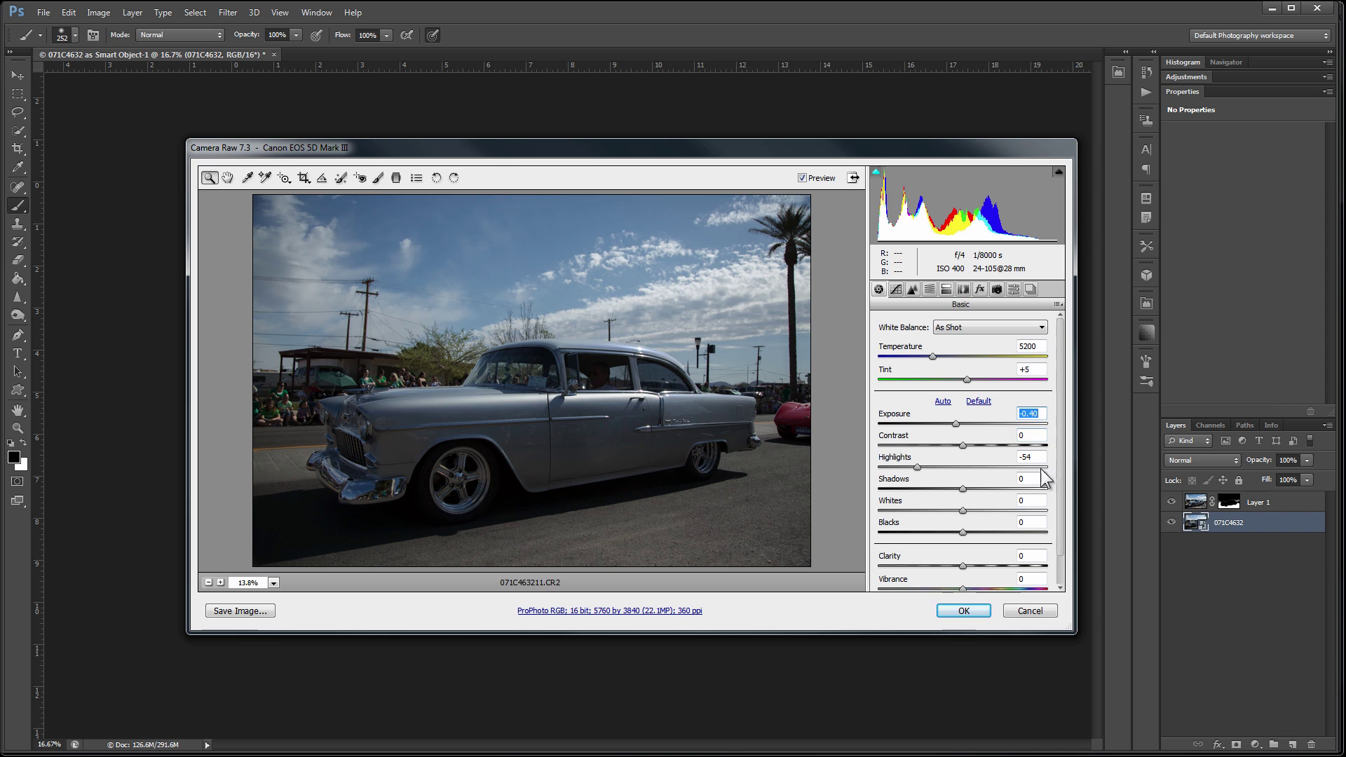
pyautogui.moveTo(982, 443); pyautogui.dragTo(919, 468)
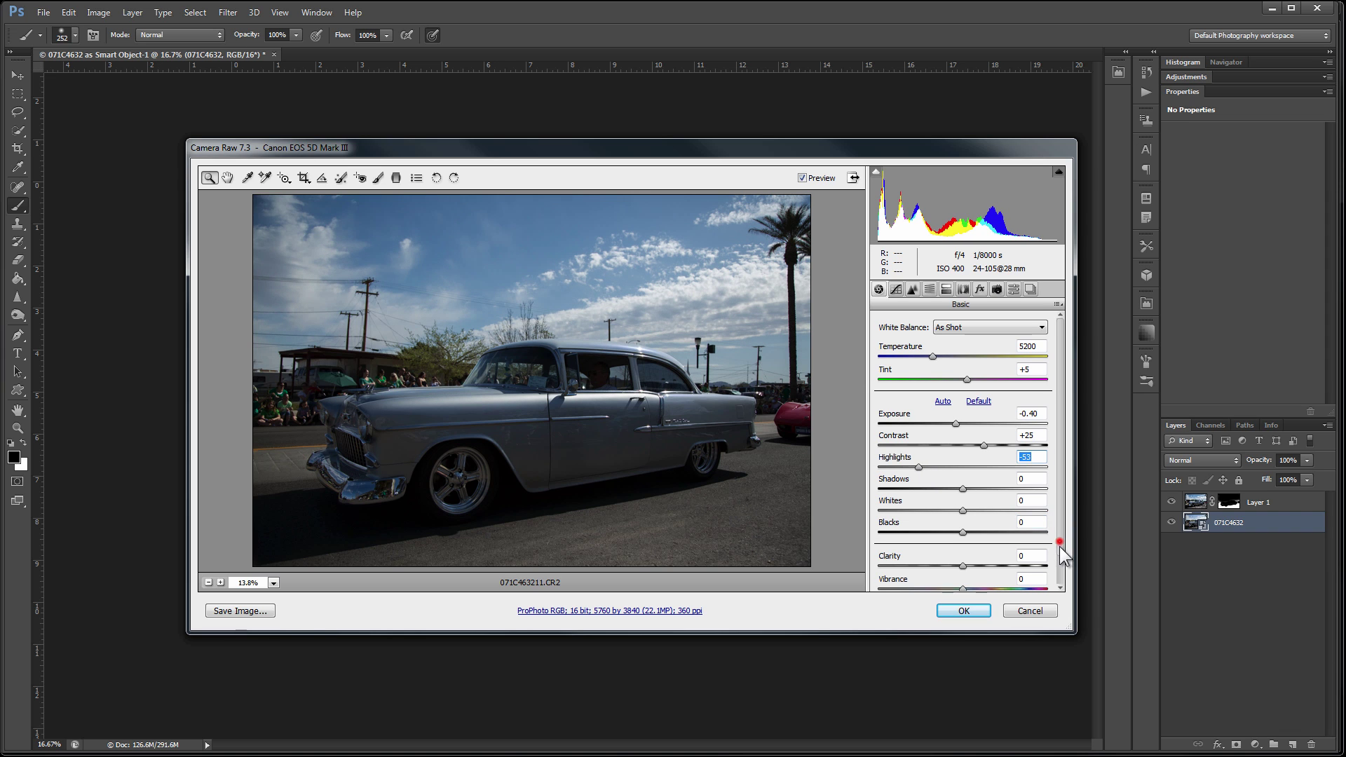
pyautogui.moveTo(1058, 550); pyautogui.dragTo(1059, 561)
pyautogui.moveTo(963, 565)
pyautogui.mouseDown()
pyautogui.moveTo(1001, 565)
pyautogui.moveTo(971, 589)
pyautogui.mouseUp()
pyautogui.click(985, 608)
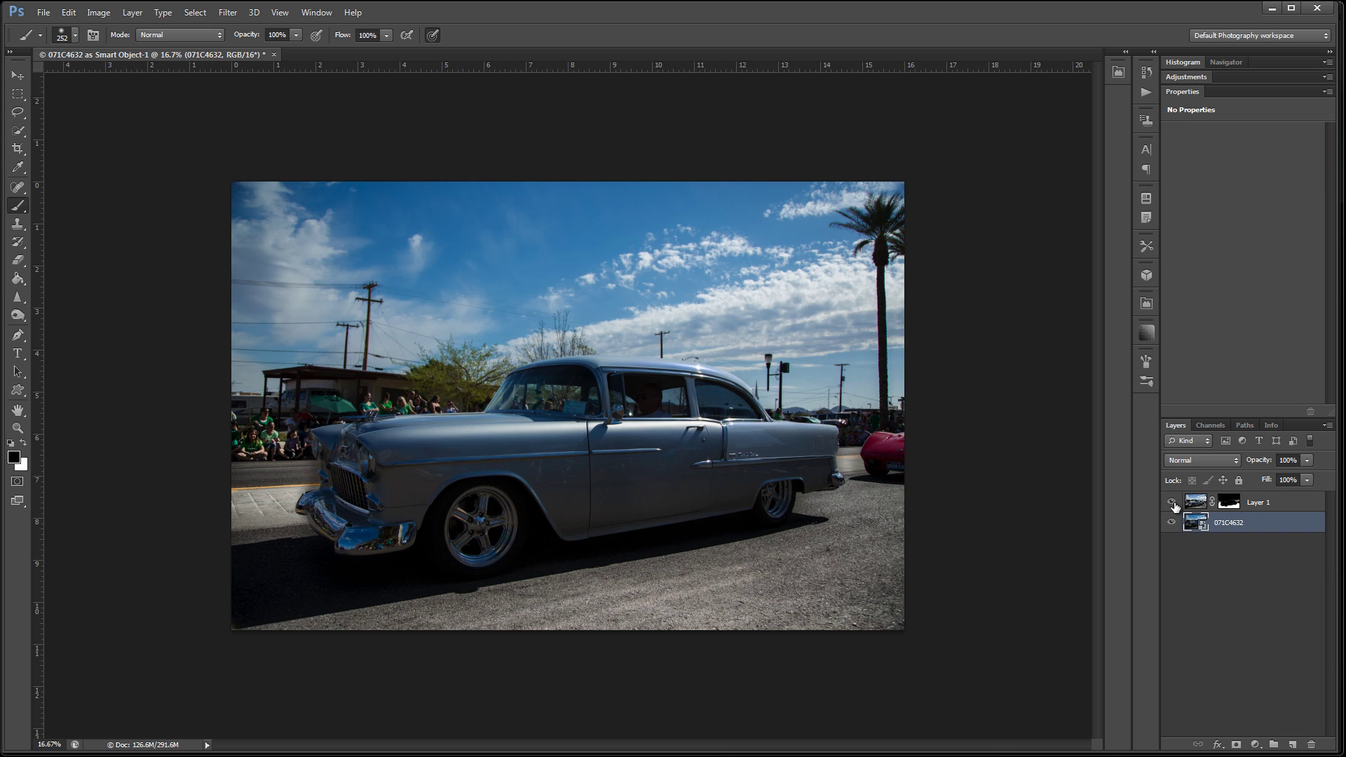
# With Layer 1 hidden, stamp the processed image onto a new pixel layer and delete the extra smart object copy.
pyautogui.click(1172, 502)
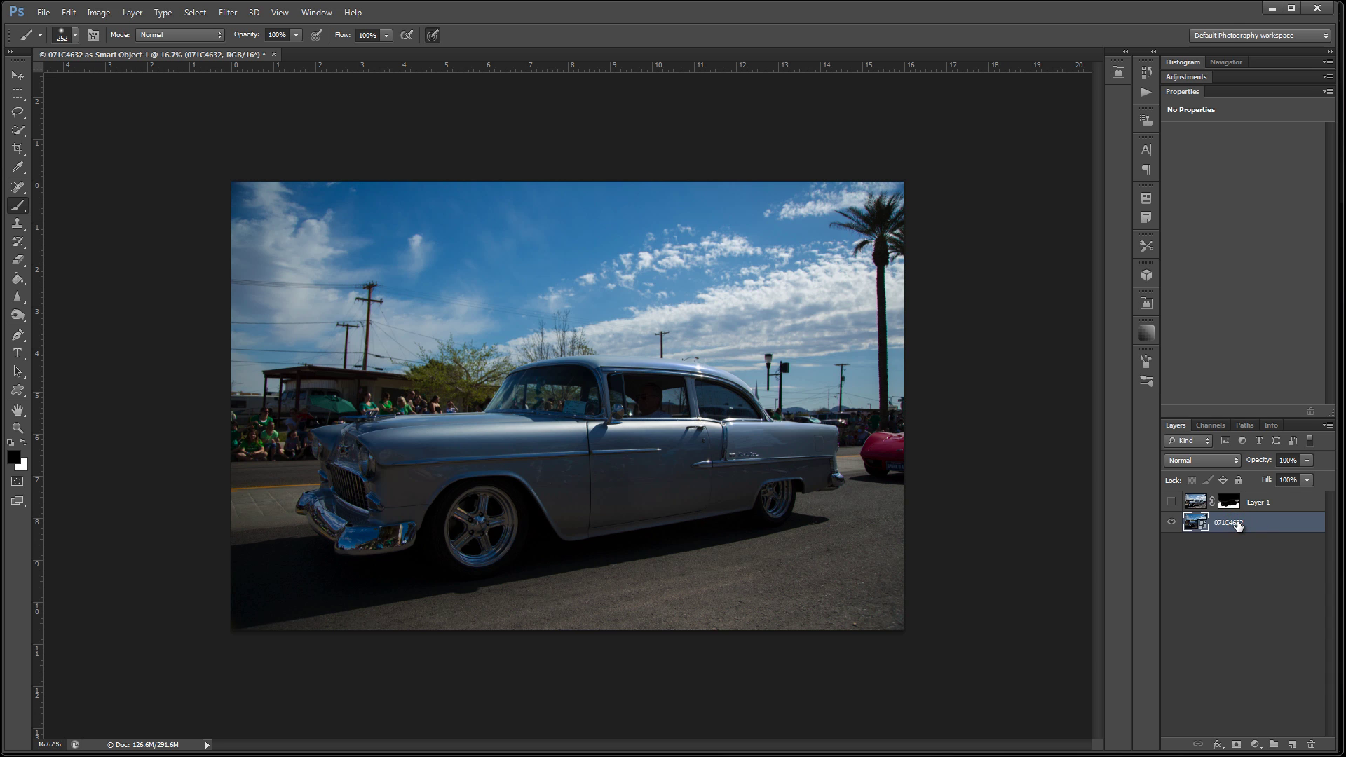
pyautogui.hotkey('ctrl', 'j')
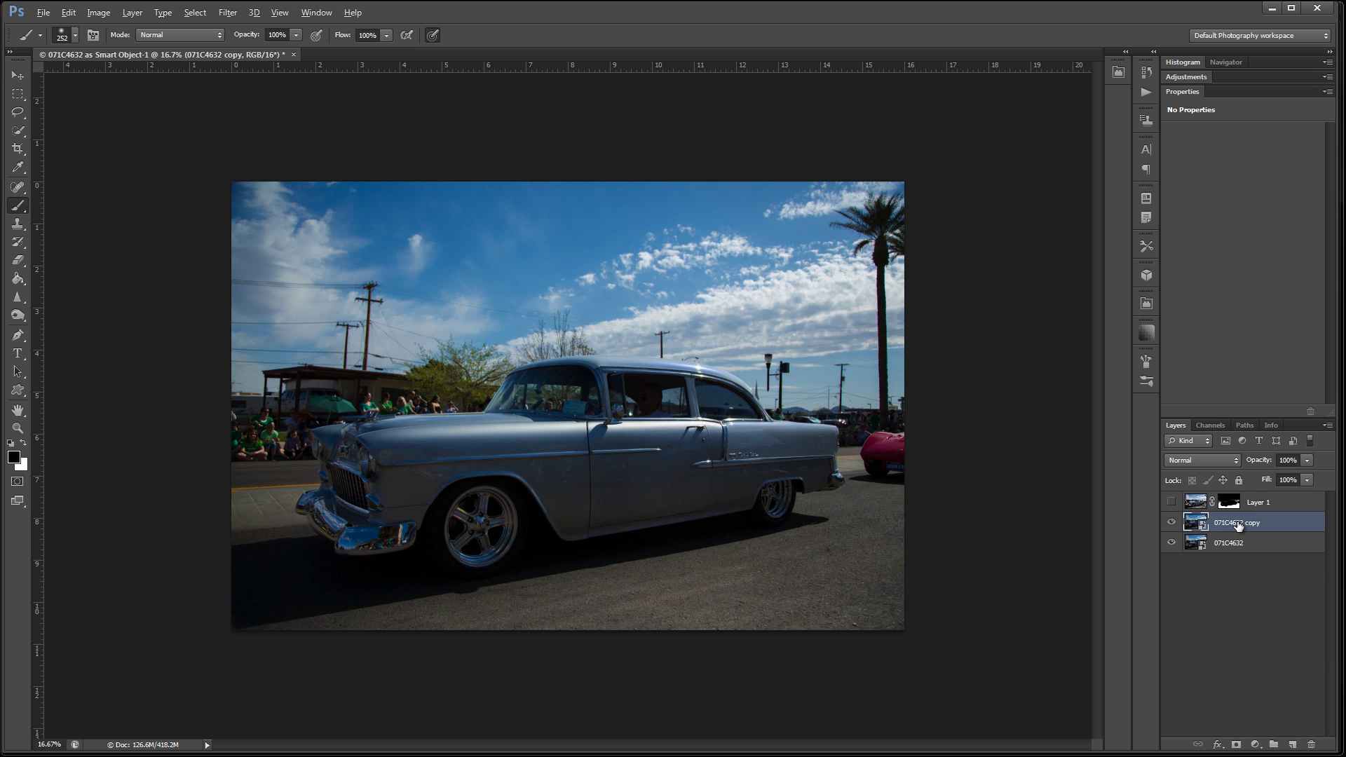
pyautogui.hotkey('ctrl', 'shift', 'alt', 'e')
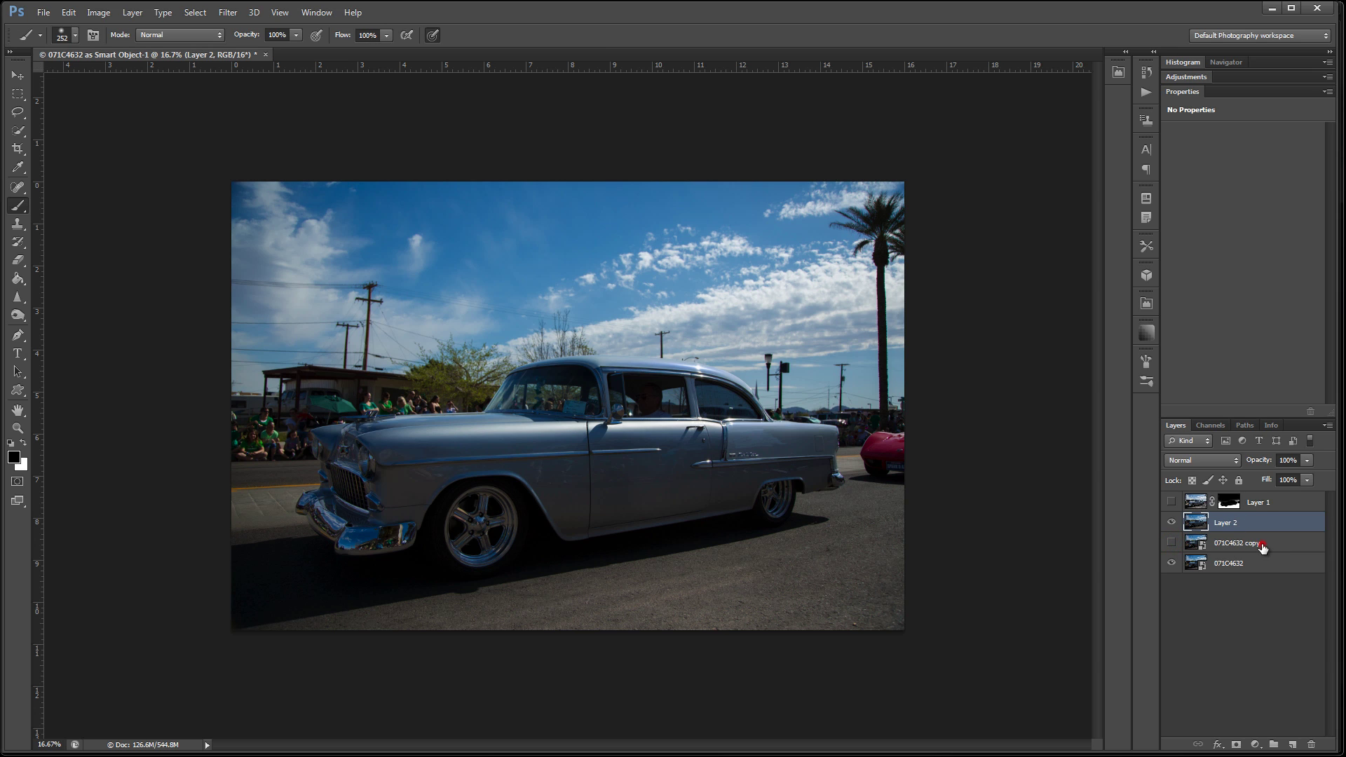
pyautogui.click(1261, 547)
pyautogui.press('Delete')
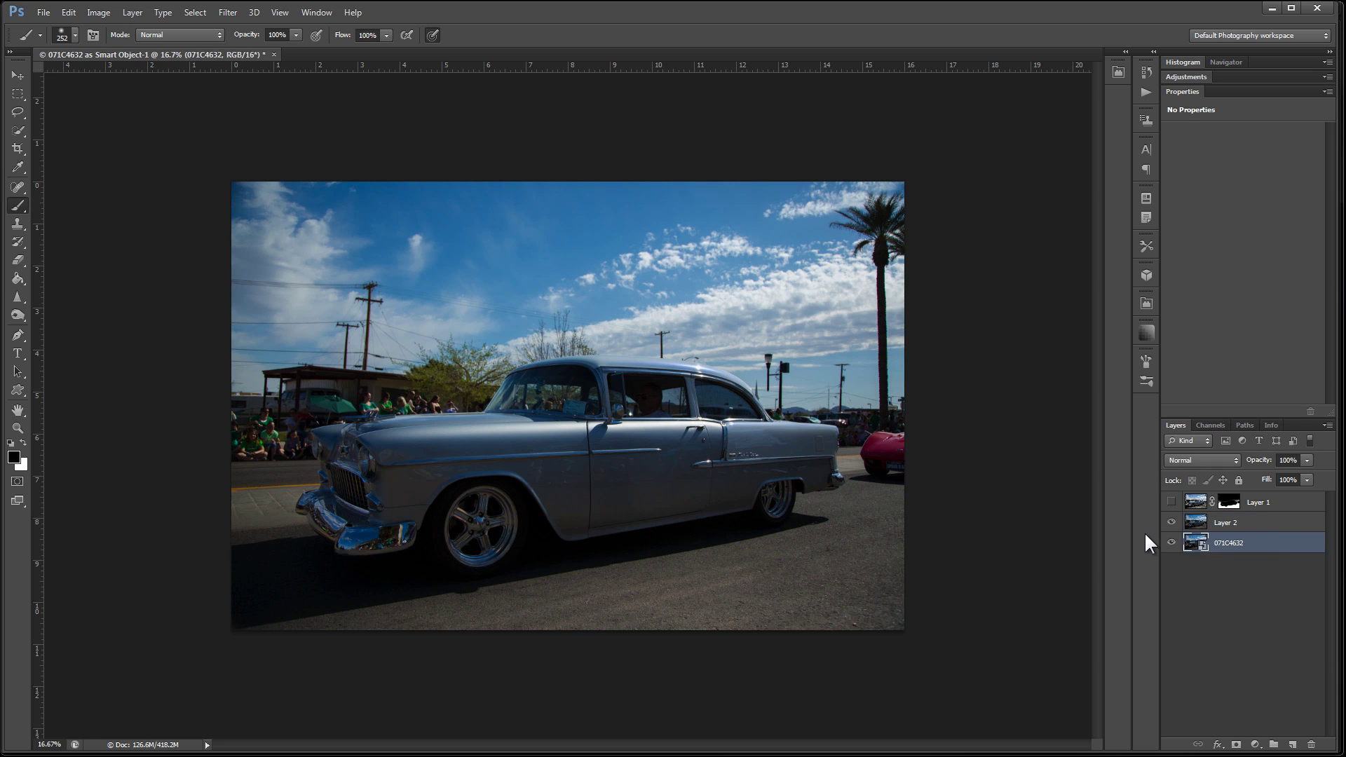
# Toggle the visibility of Layer 1 and Layer 2 to compare the masked road with the darker, more saturated version.
pyautogui.click(1170, 502)
pyautogui.click(1170, 502)
pyautogui.click(1169, 502)
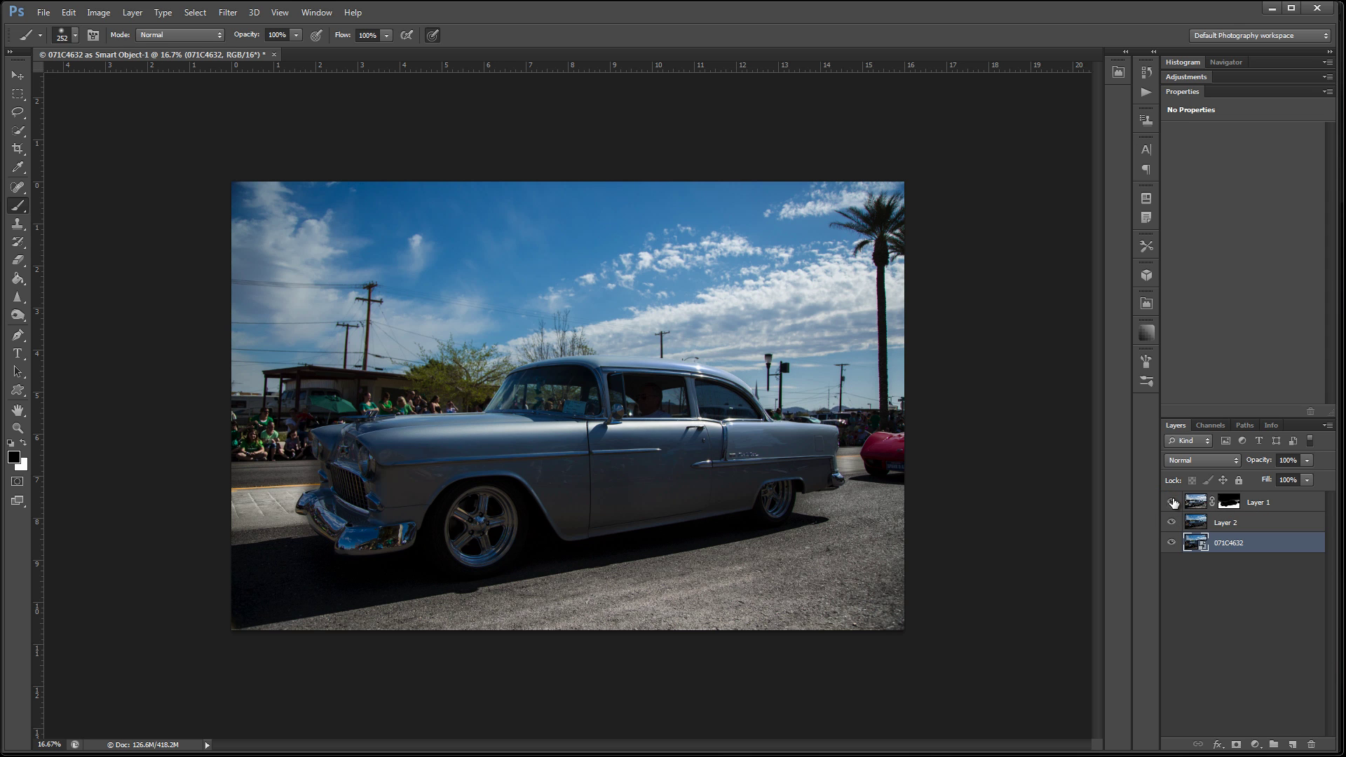
pyautogui.click(1170, 504)
pyautogui.click(1170, 504)
pyautogui.click(1171, 503)
pyautogui.click(1170, 503)
pyautogui.click(1170, 503)
pyautogui.click(1171, 504)
pyautogui.click(1171, 503)
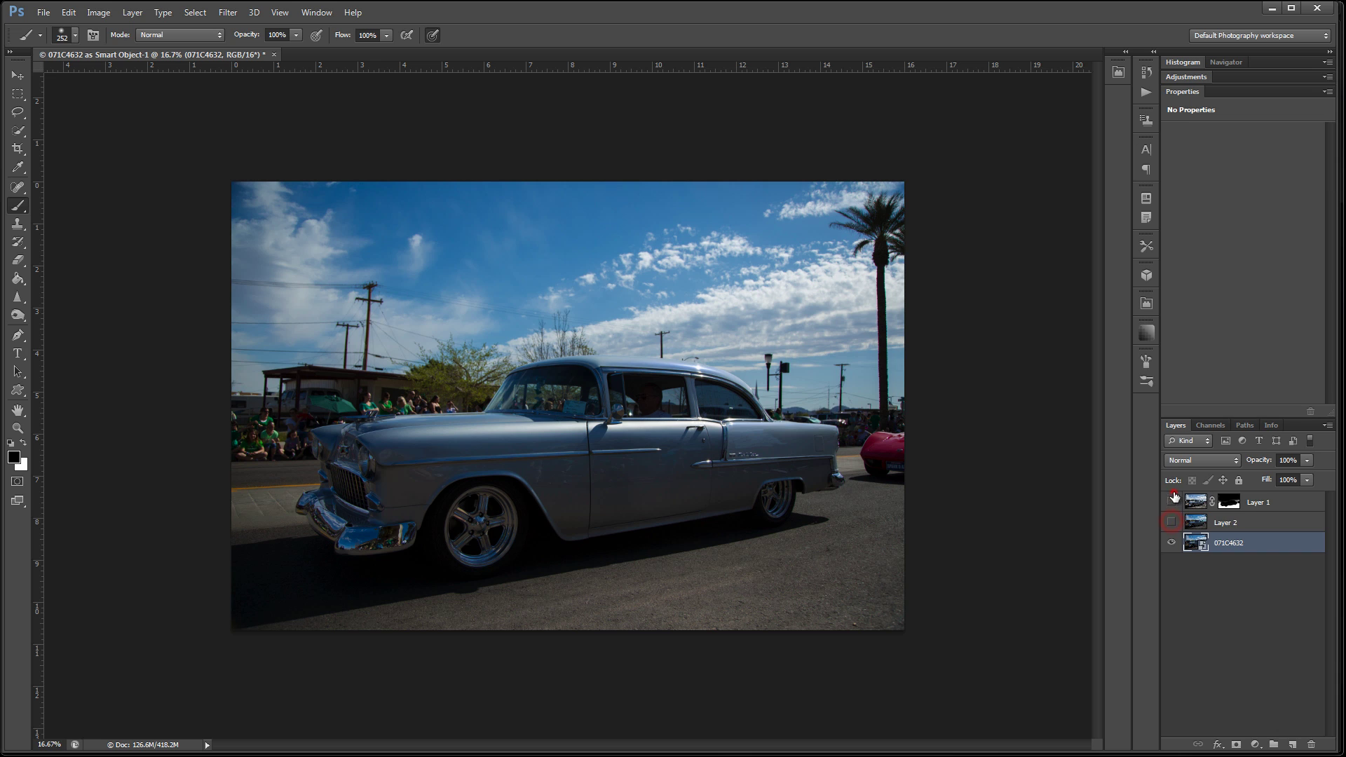
pyautogui.click(1172, 500)
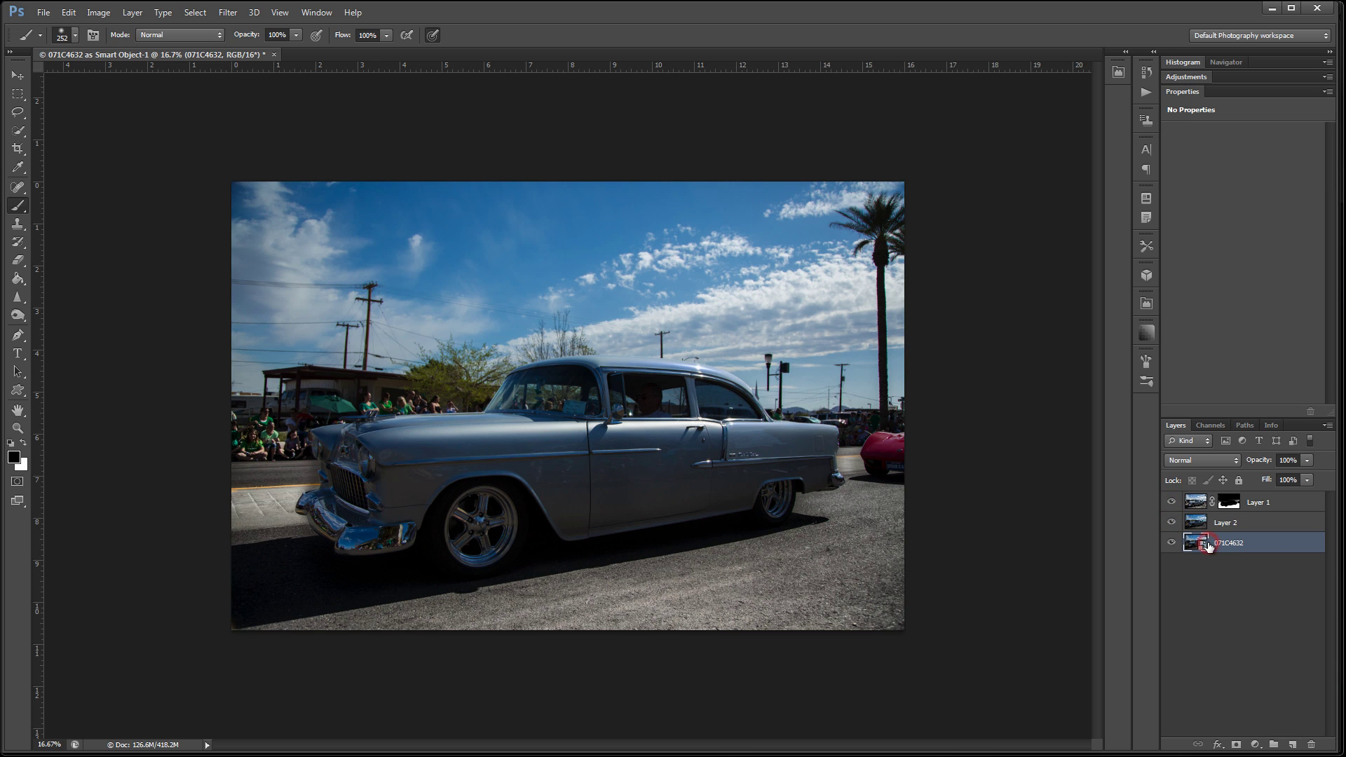
# Reset the 071C4632 smart object's Camera Raw tone settings to Default and set Vibrance and Saturation to 0.
pyautogui.click(1200, 544)
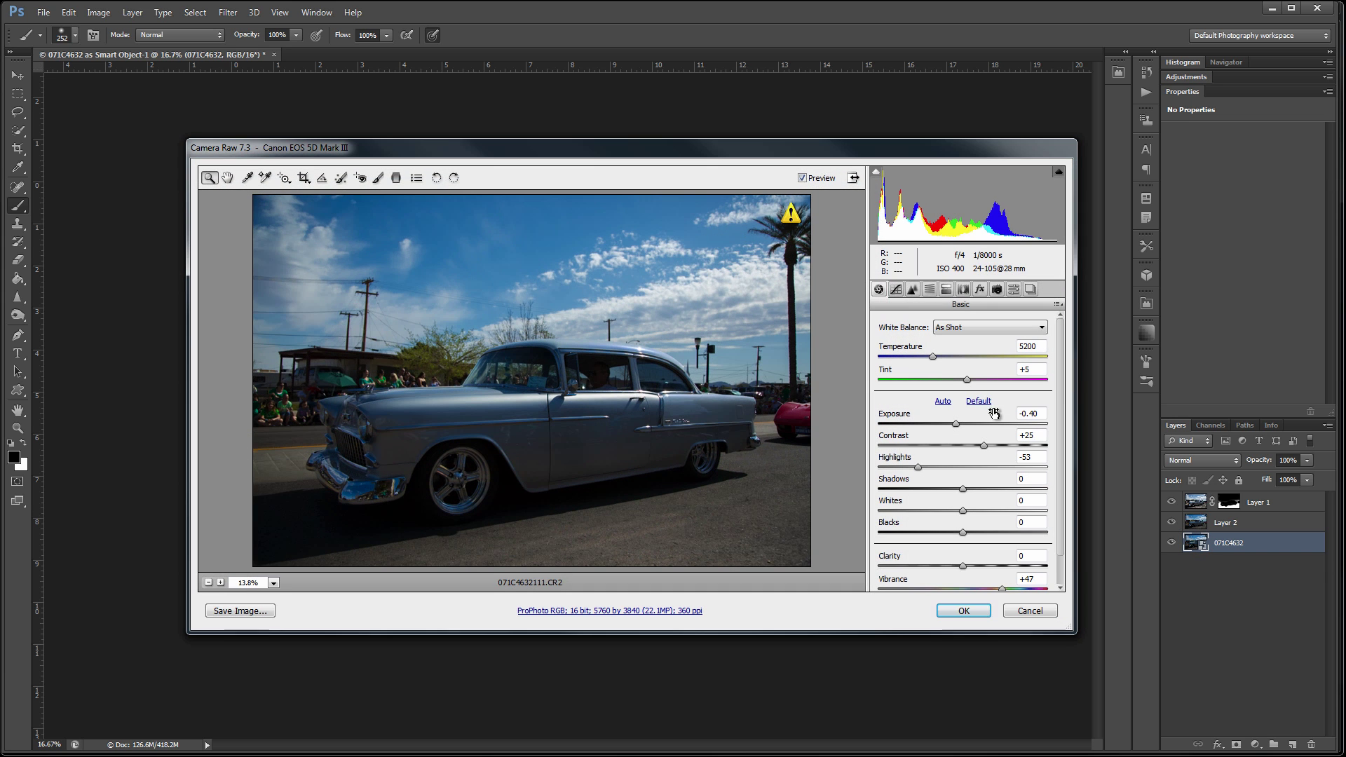
pyautogui.click(976, 401)
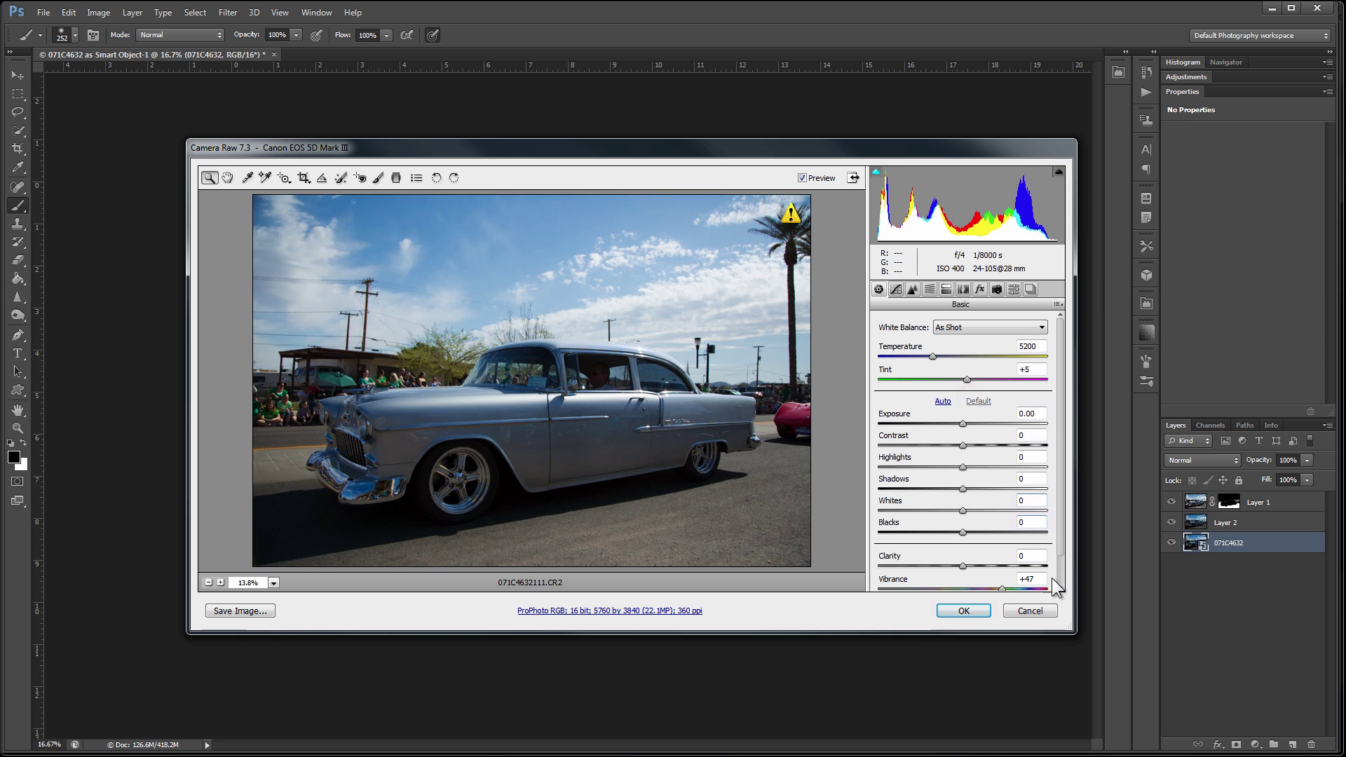
pyautogui.moveTo(1060, 457); pyautogui.dragTo(1060, 483)
pyautogui.click(1021, 546)
pyautogui.write('0')
pyautogui.press('Tab')
pyautogui.write('0')
pyautogui.click(980, 610)
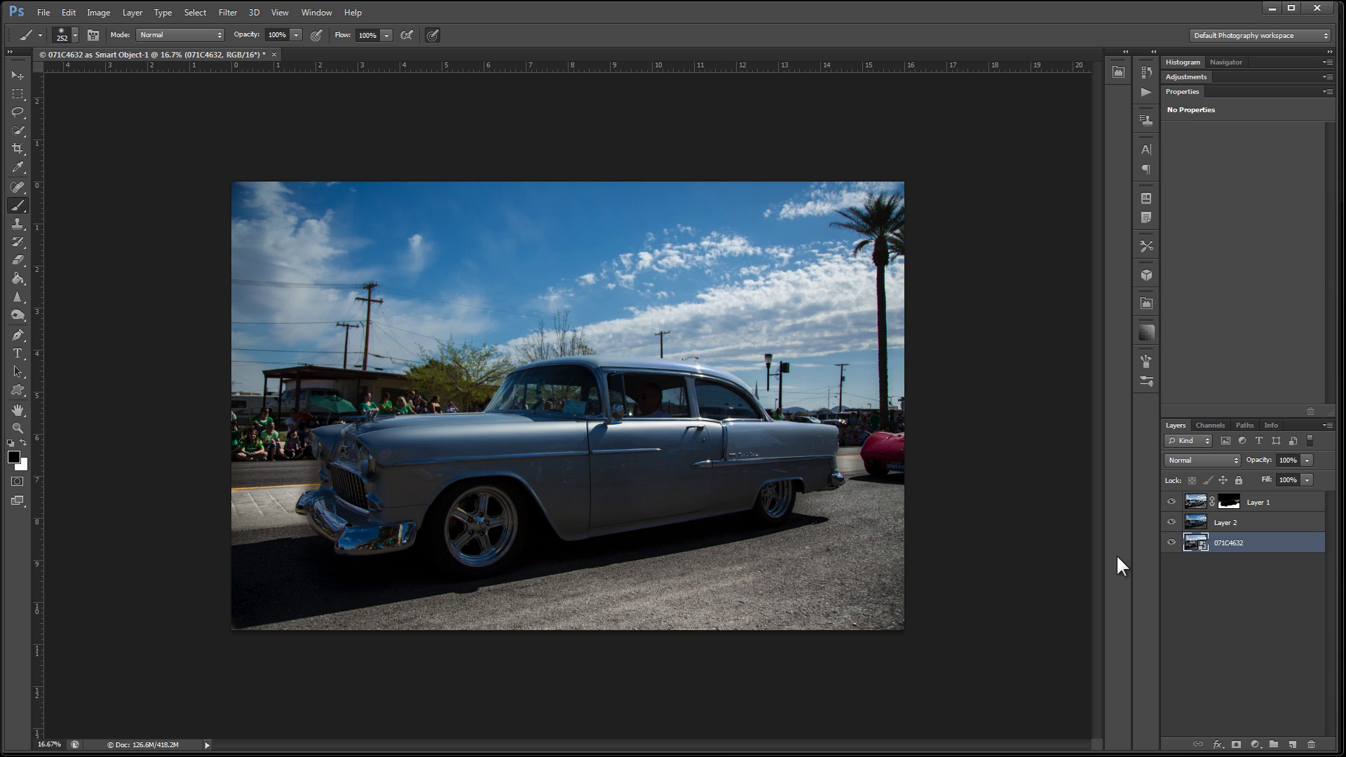
# Check Layer 2 against the reset smart object, and move Layer 2 above Layer 1 with all layers visible.
pyautogui.click(1171, 502)
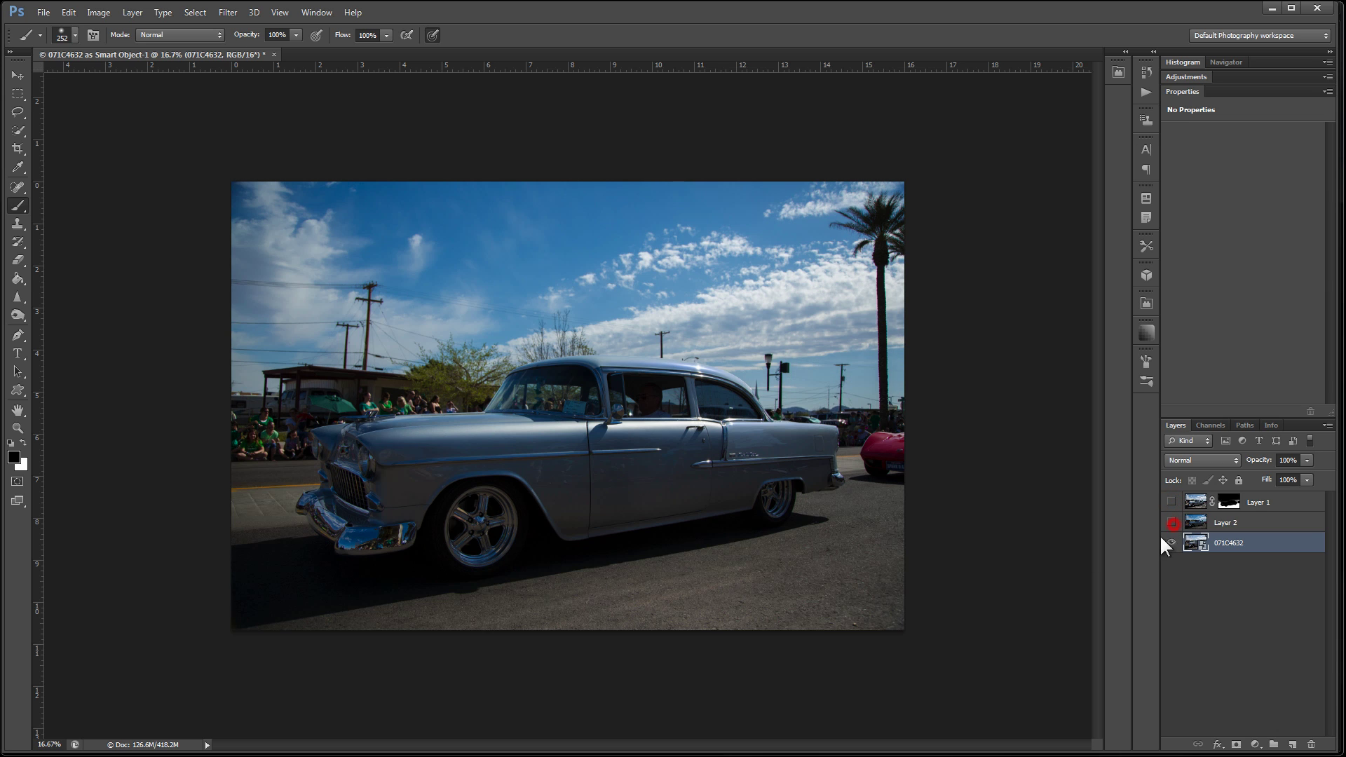
pyautogui.click(1172, 522)
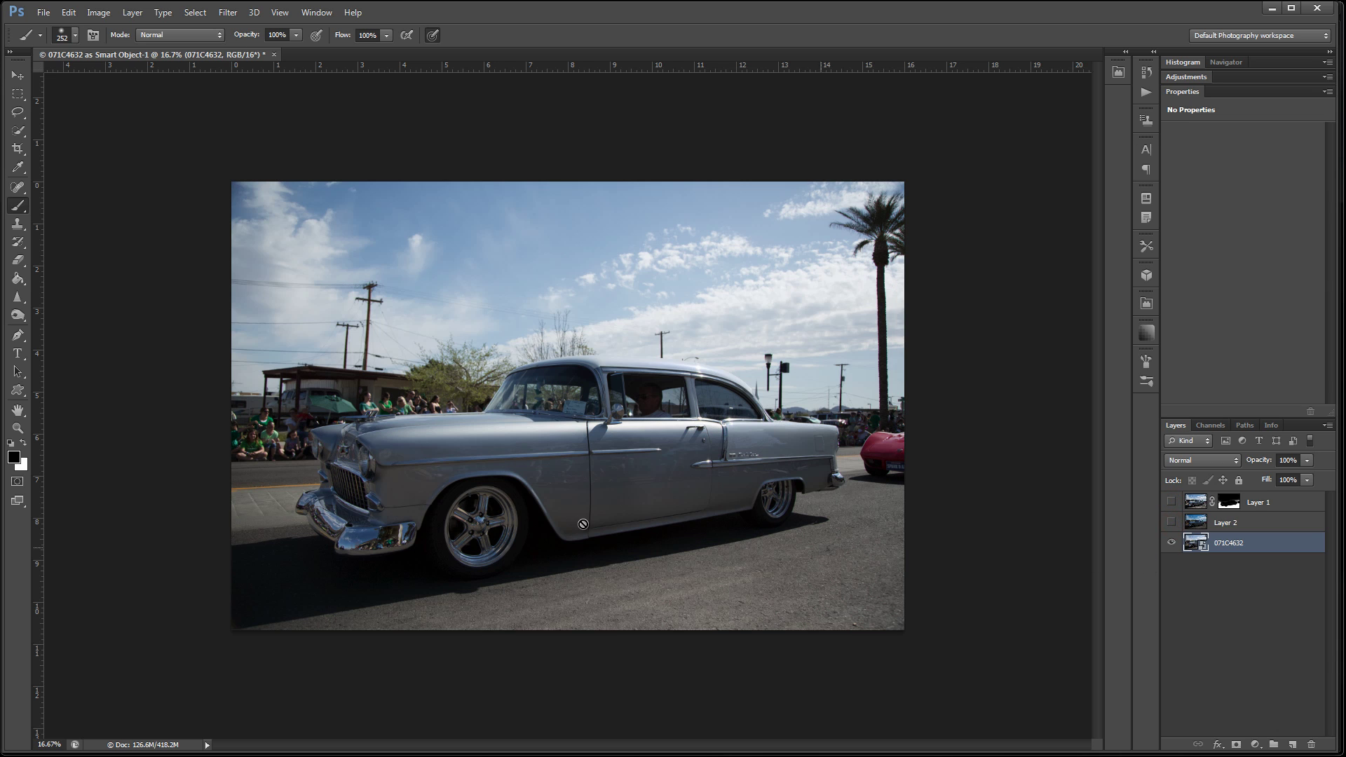
pyautogui.click(1169, 522)
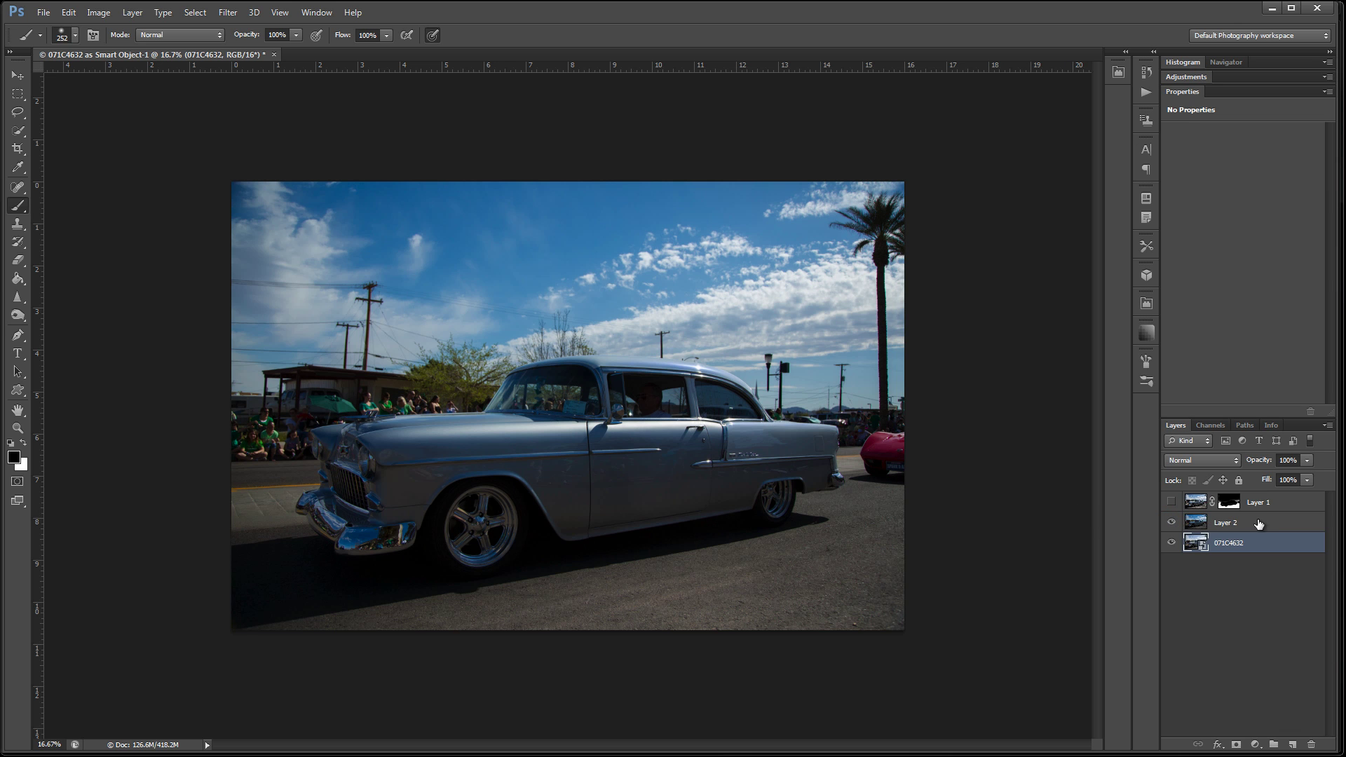
pyautogui.moveTo(1256, 526); pyautogui.dragTo(1198, 499)
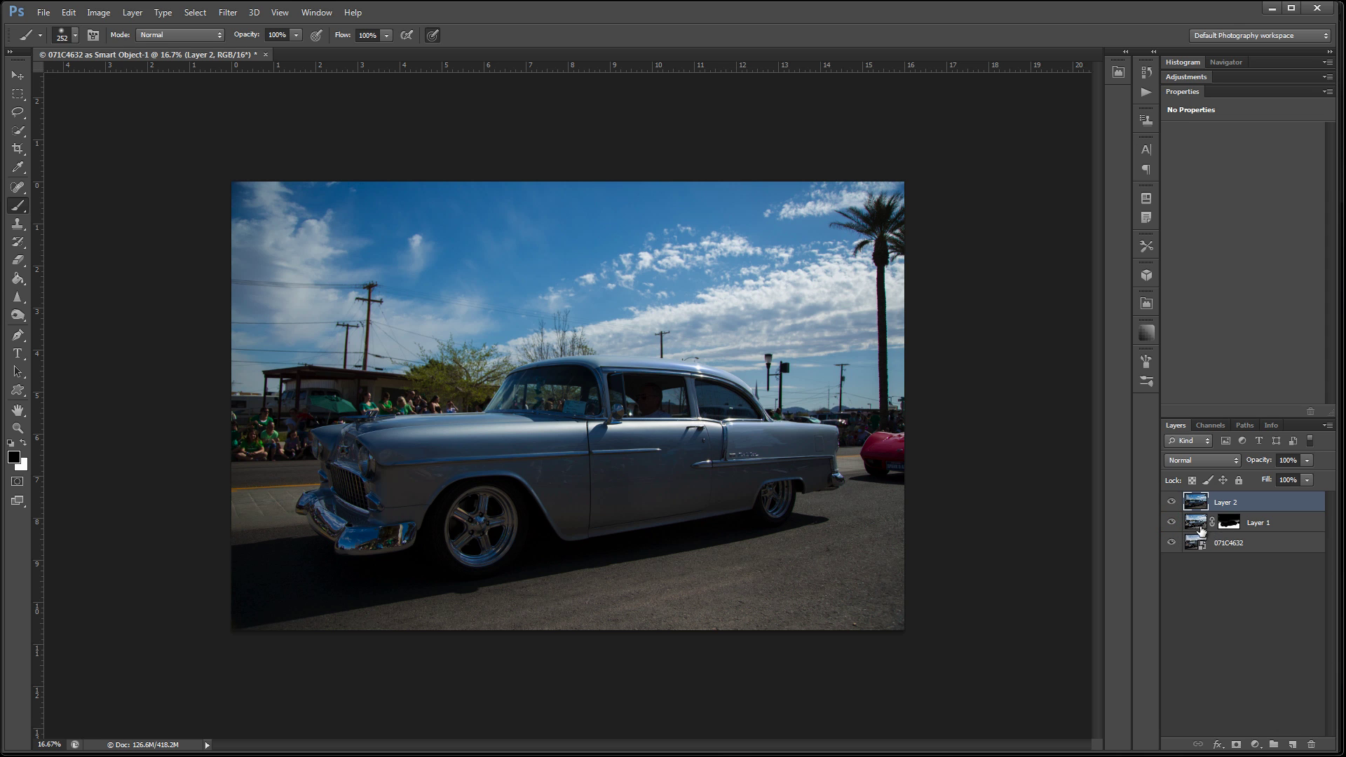
# Toggle individual layers' visibility to examine Layer 1's masked road, the original smart object and the saturated Layer 2.
pyautogui.click(1172, 502)
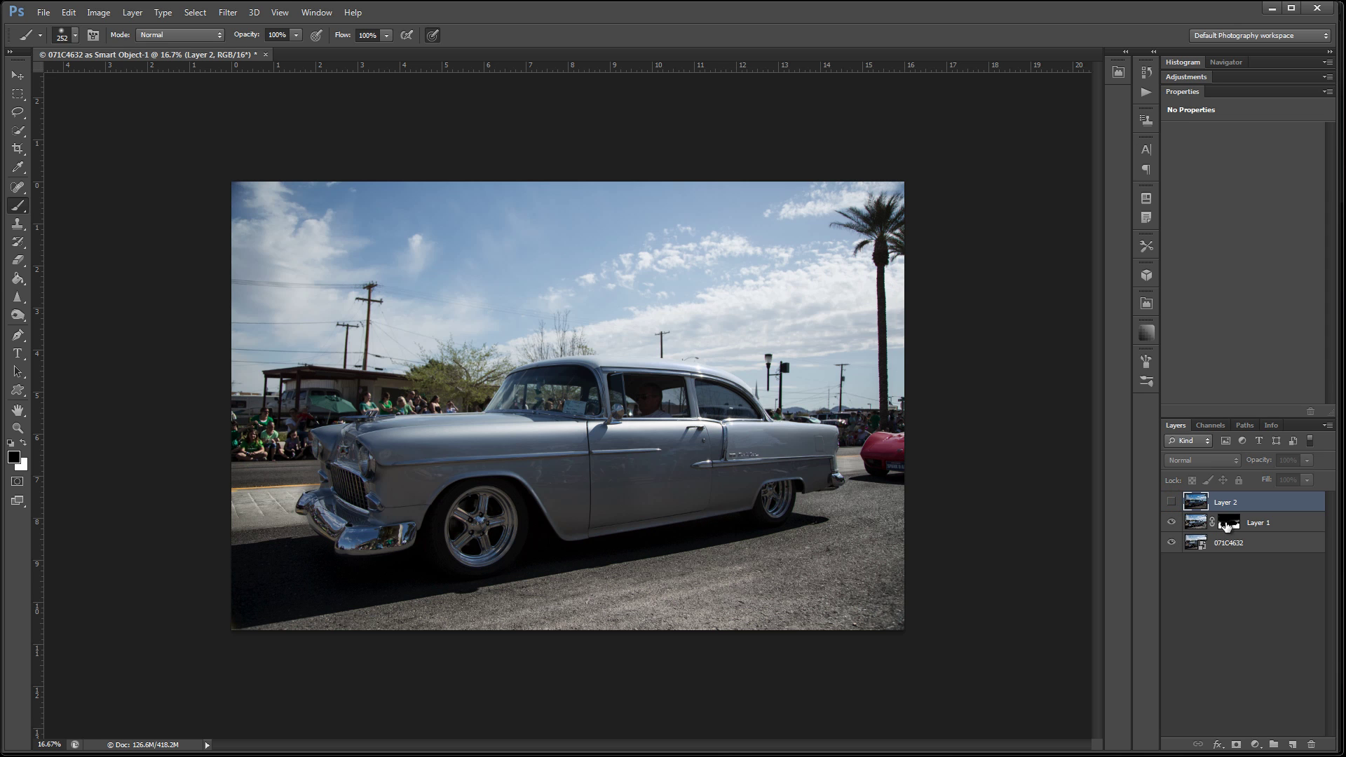
pyautogui.click(1169, 542)
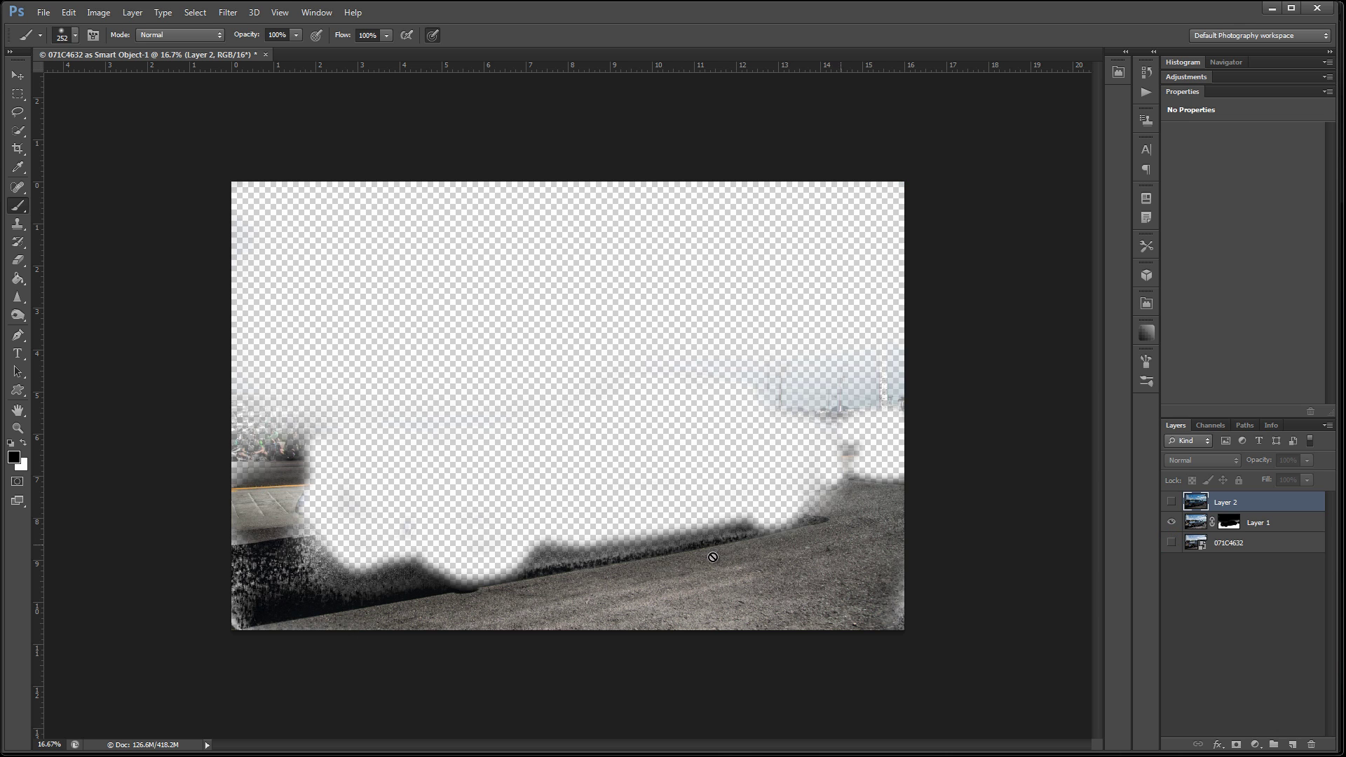
pyautogui.click(1172, 502)
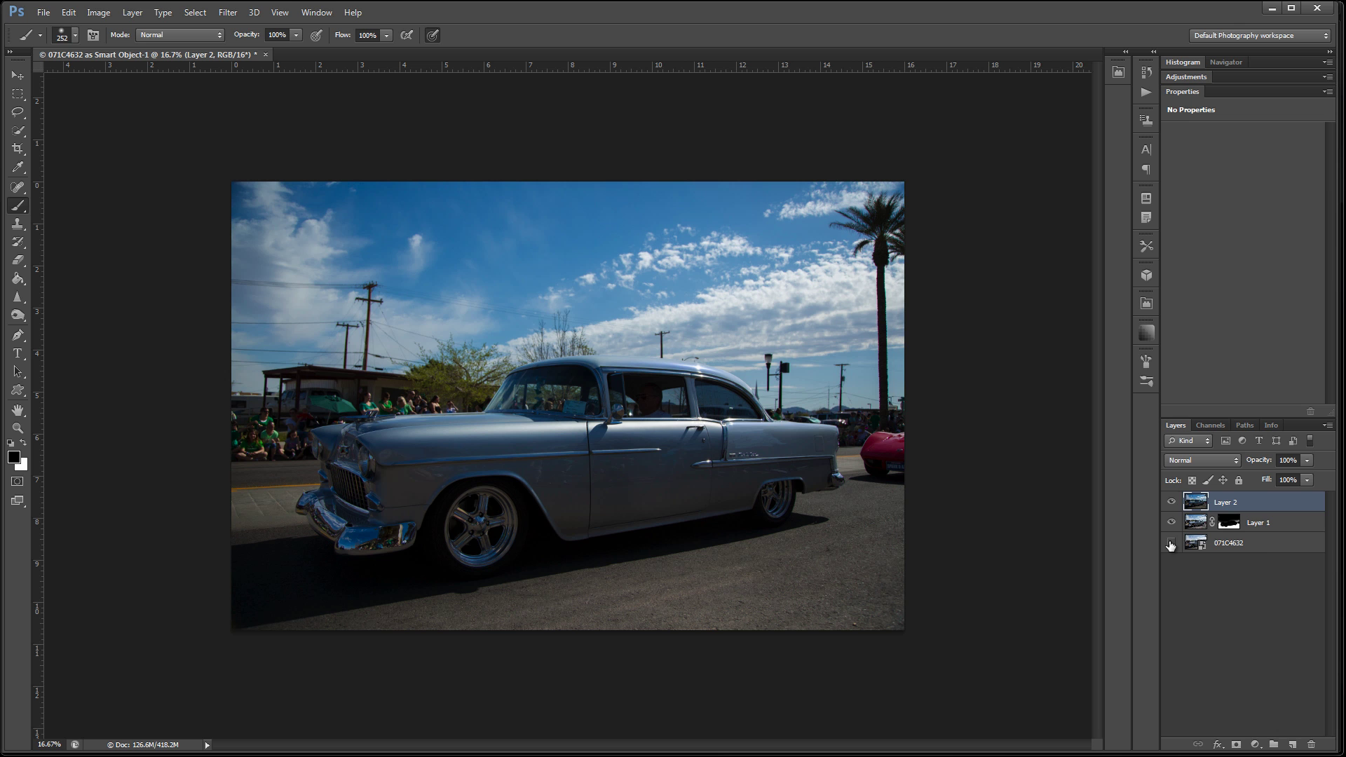
pyautogui.click(1172, 504)
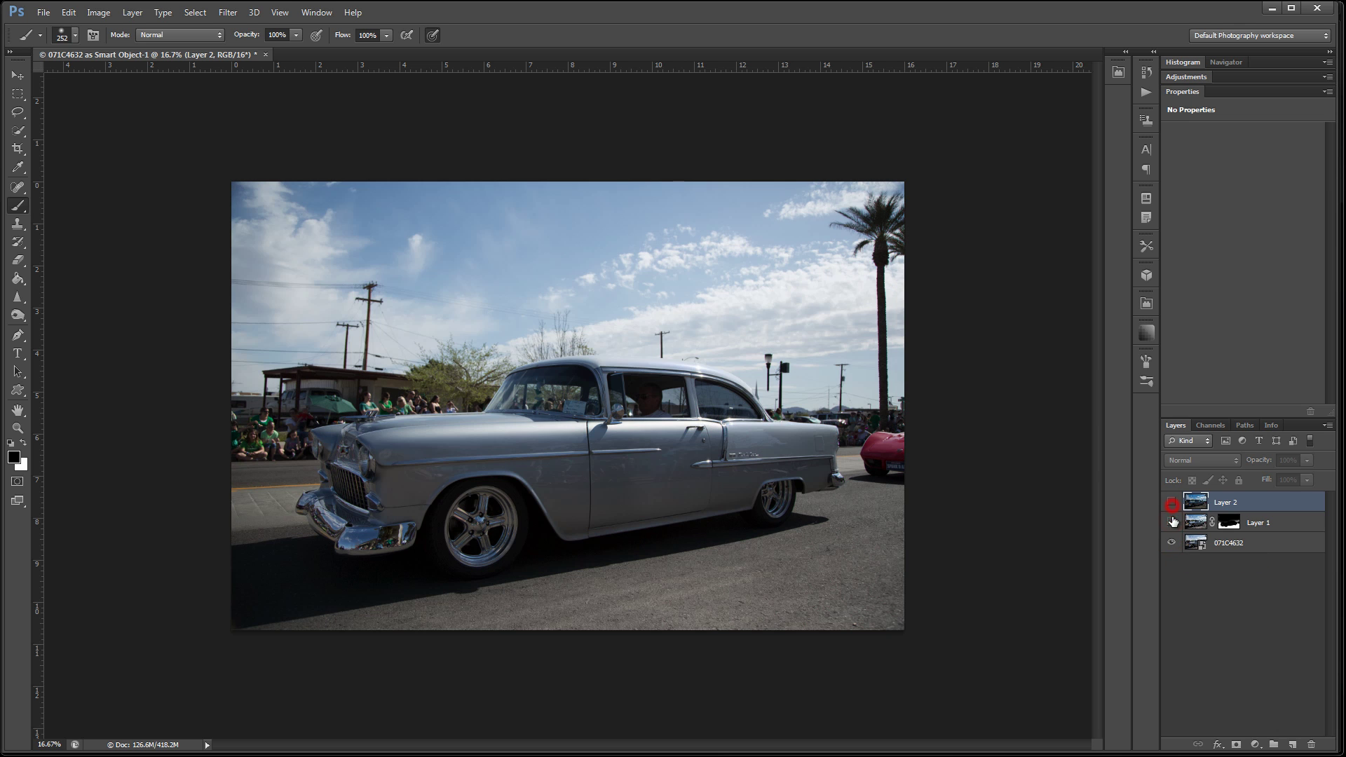
pyautogui.click(1170, 502)
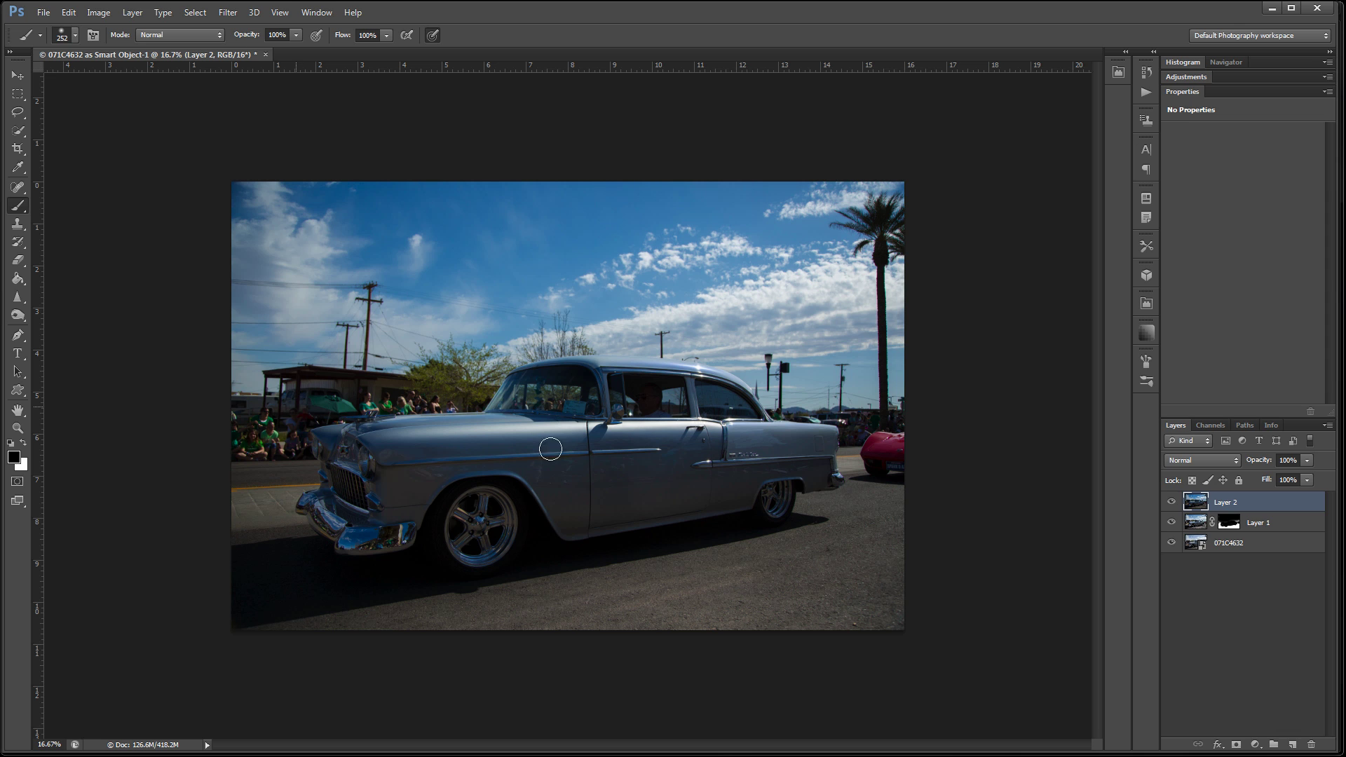
pyautogui.click(1171, 502)
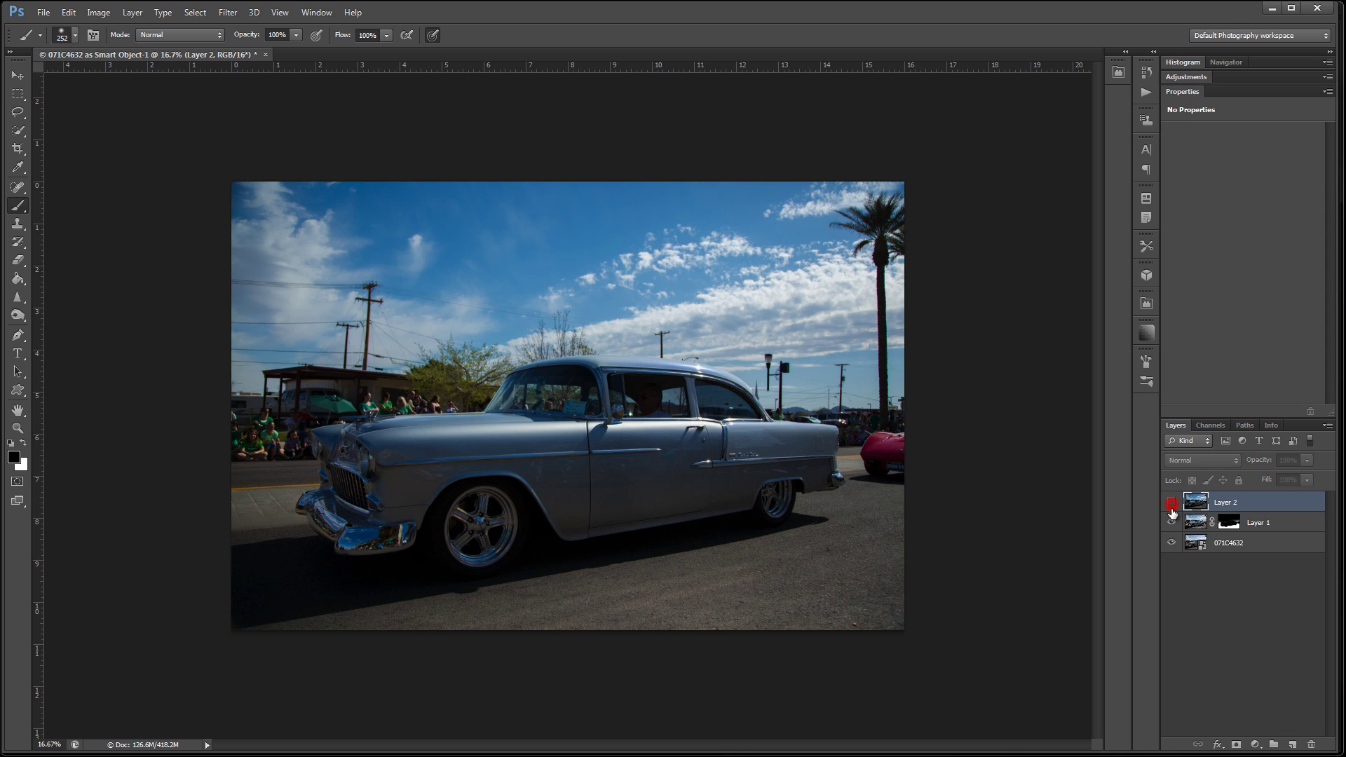